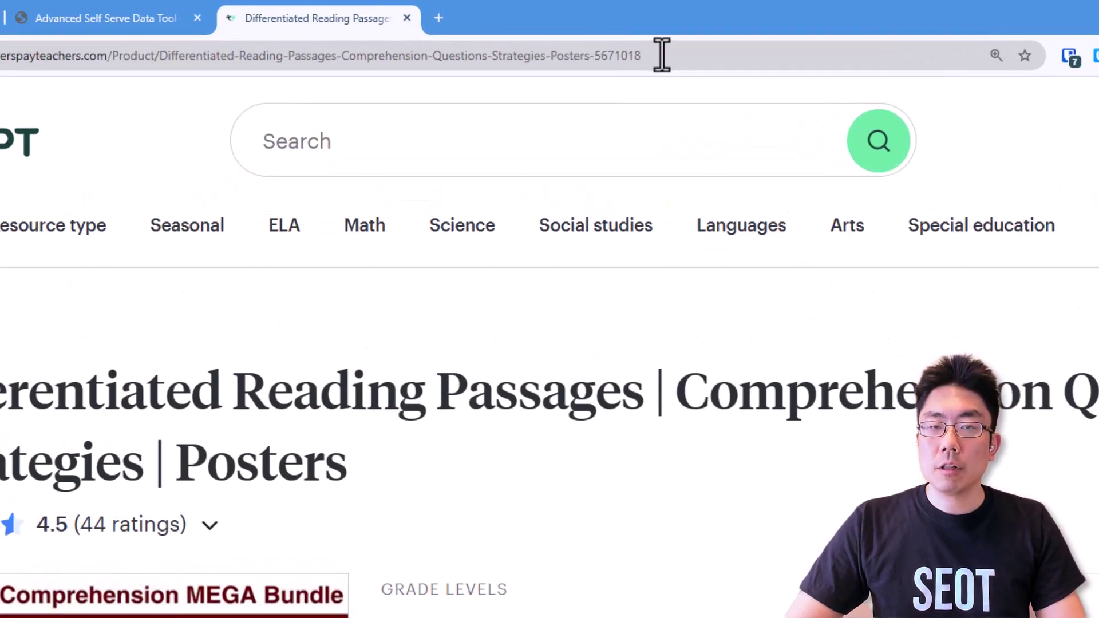
# Step: Highlight the product ID at the end of the Differentiated Reading Passages product page's URL
pyautogui.doubleClick(954, 120)
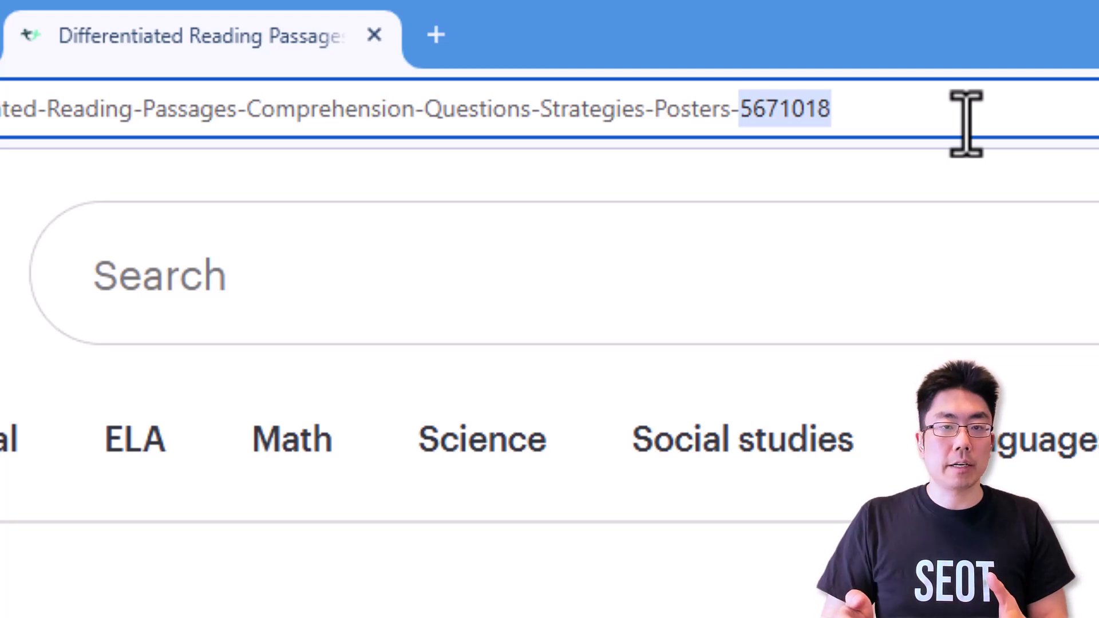
pyautogui.click(792, 110)
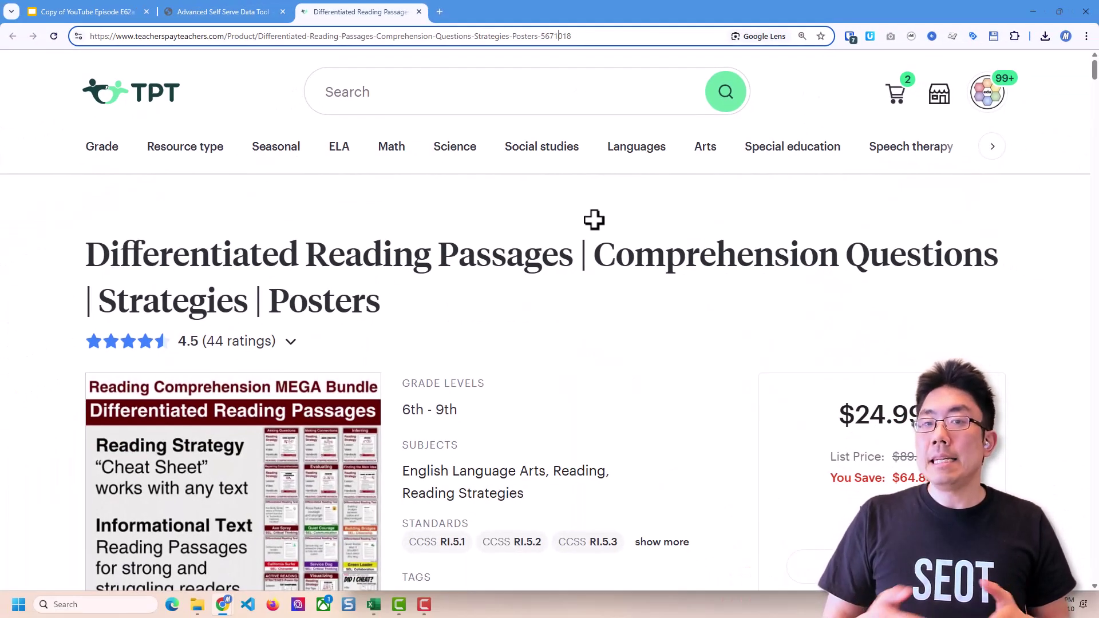
# Step: Open the seller dashboard for the TPT store
pyautogui.moveTo(987, 91)
pyautogui.click(900, 250)
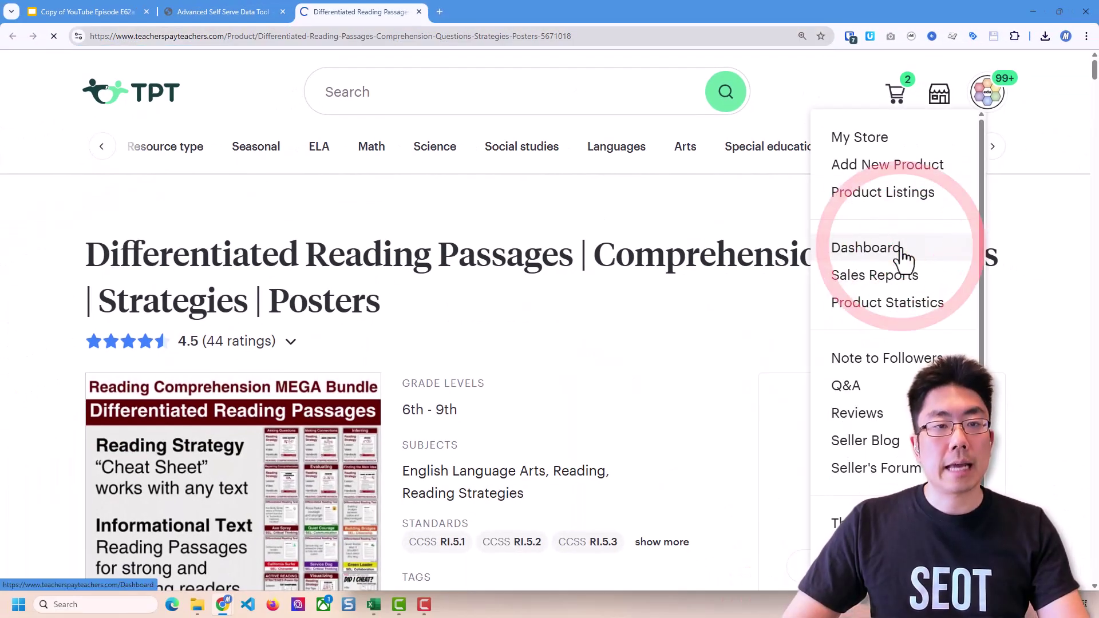
pyautogui.click(753, 425)
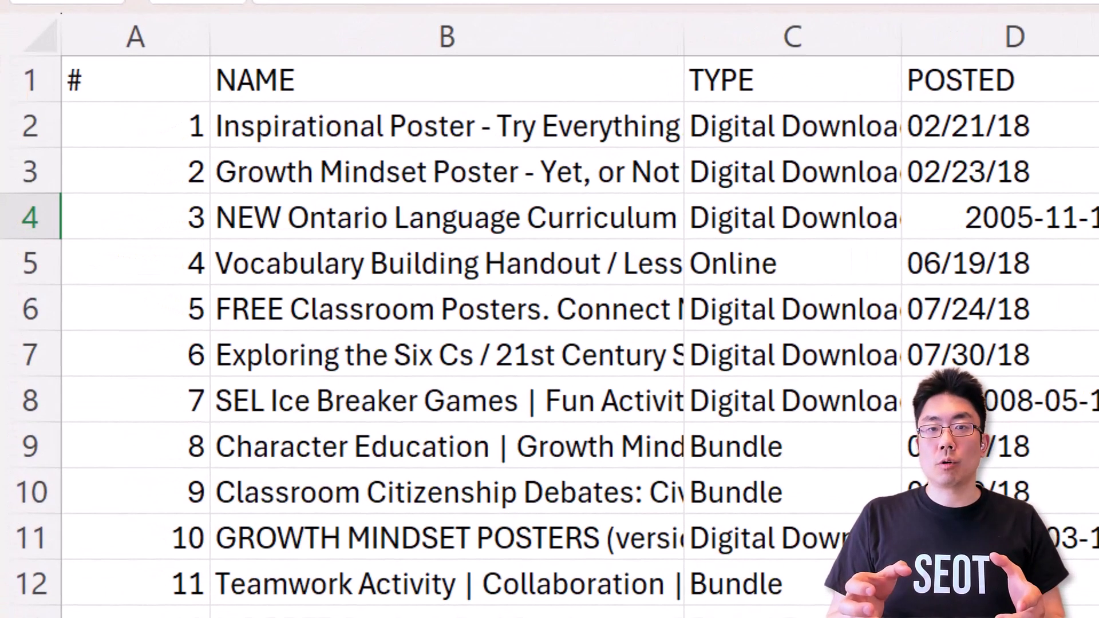
pyautogui.press('Return')
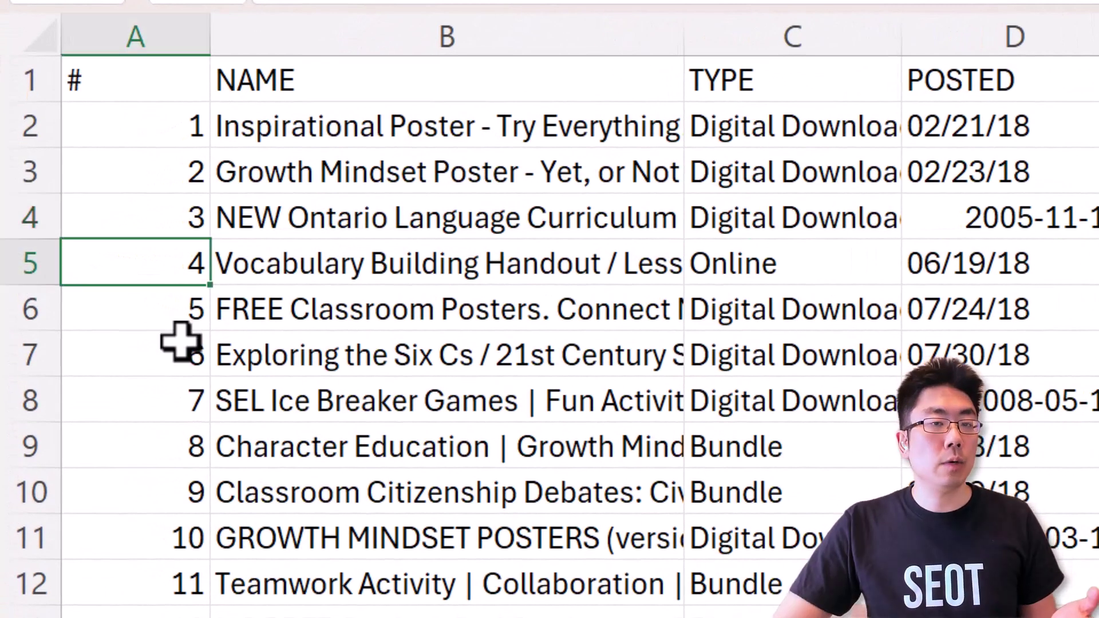
pyautogui.click(152, 256)
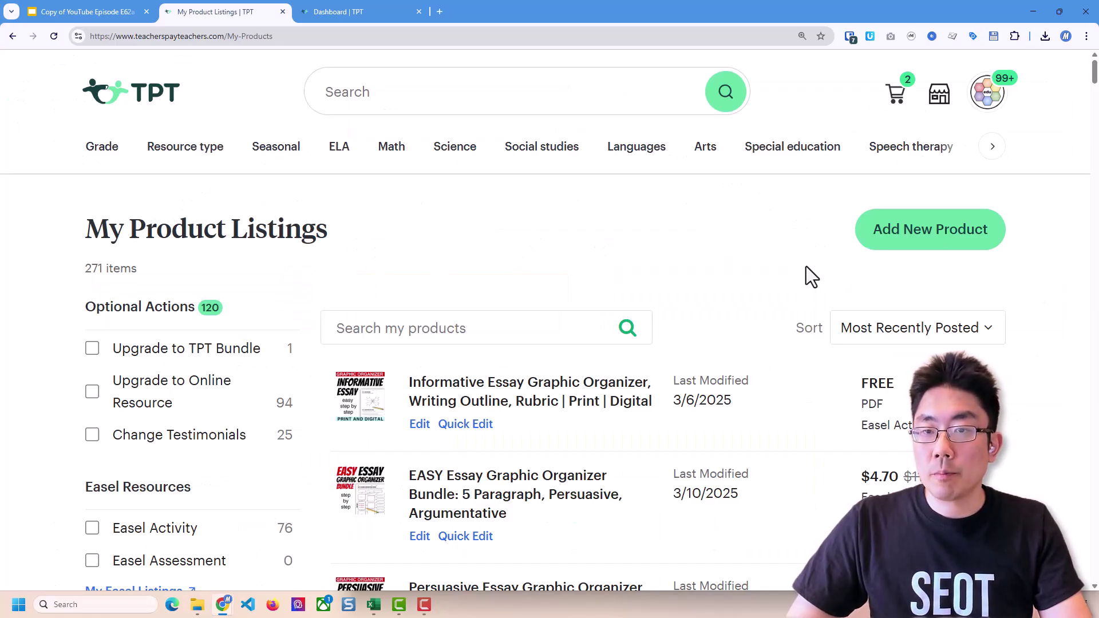
# Step: Quick-edit the Informative Essay Graphic Organizer listing and turn off its Active listing status
pyautogui.click(466, 423)
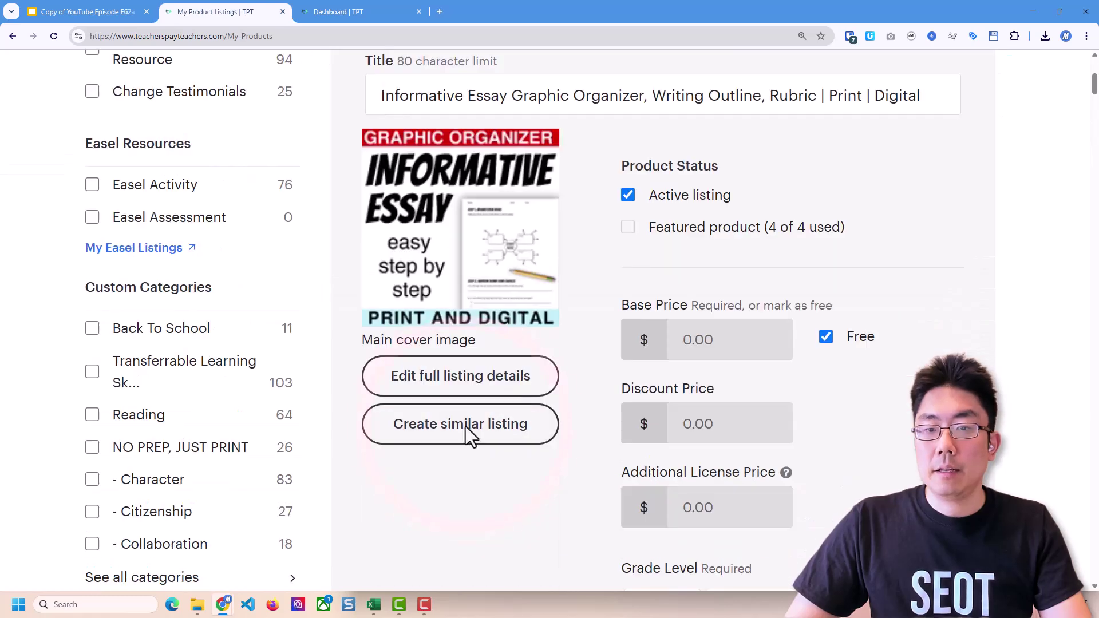
pyautogui.click(628, 195)
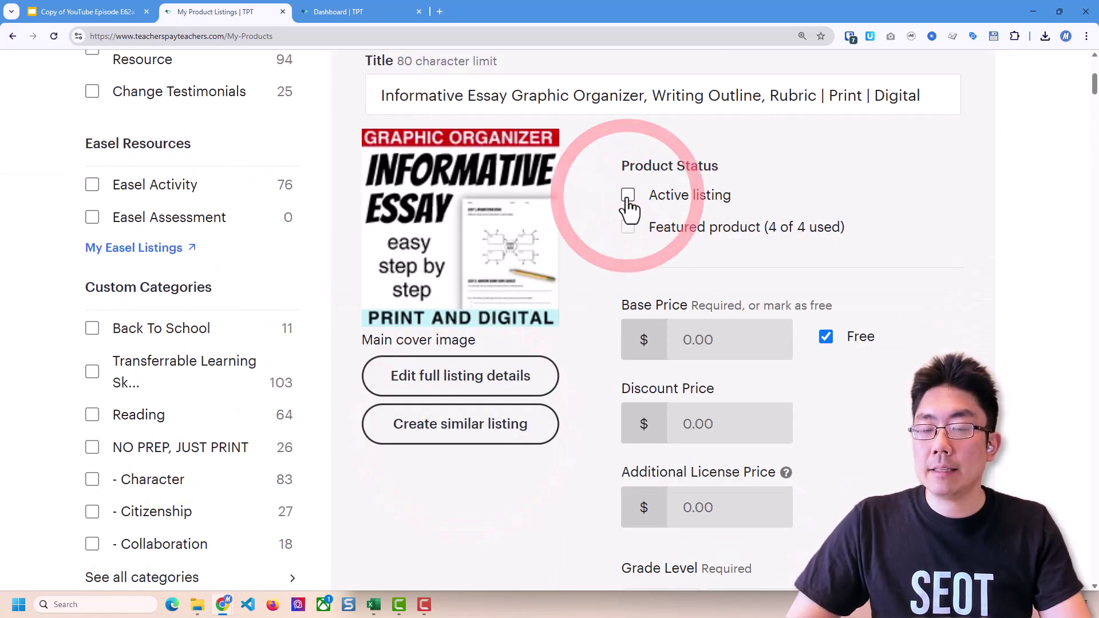
pyautogui.scroll(-8, 599, 249)
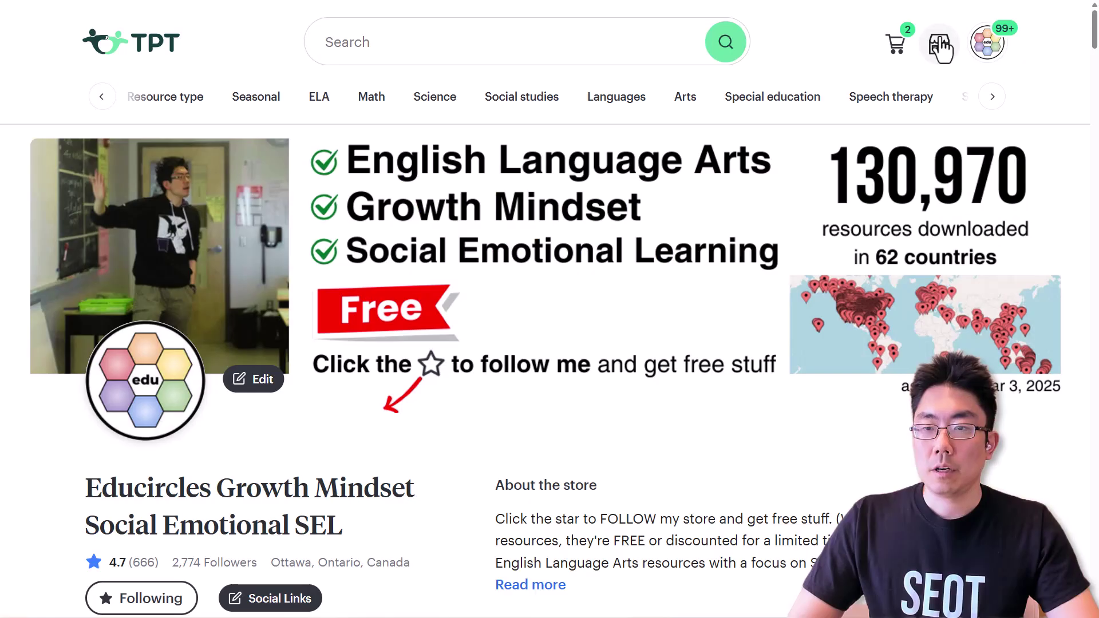
# Step: Go from the storefront to the seller dashboard and bring up its earnings chart
pyautogui.click(939, 43)
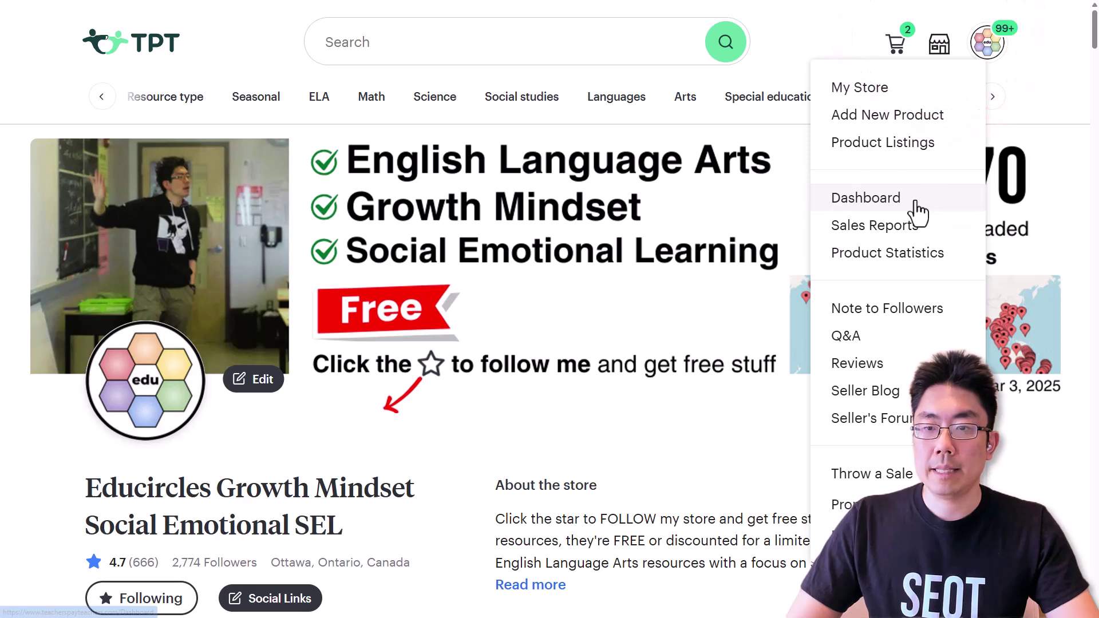
pyautogui.click(916, 200)
pyautogui.scroll(-5, 905, 178)
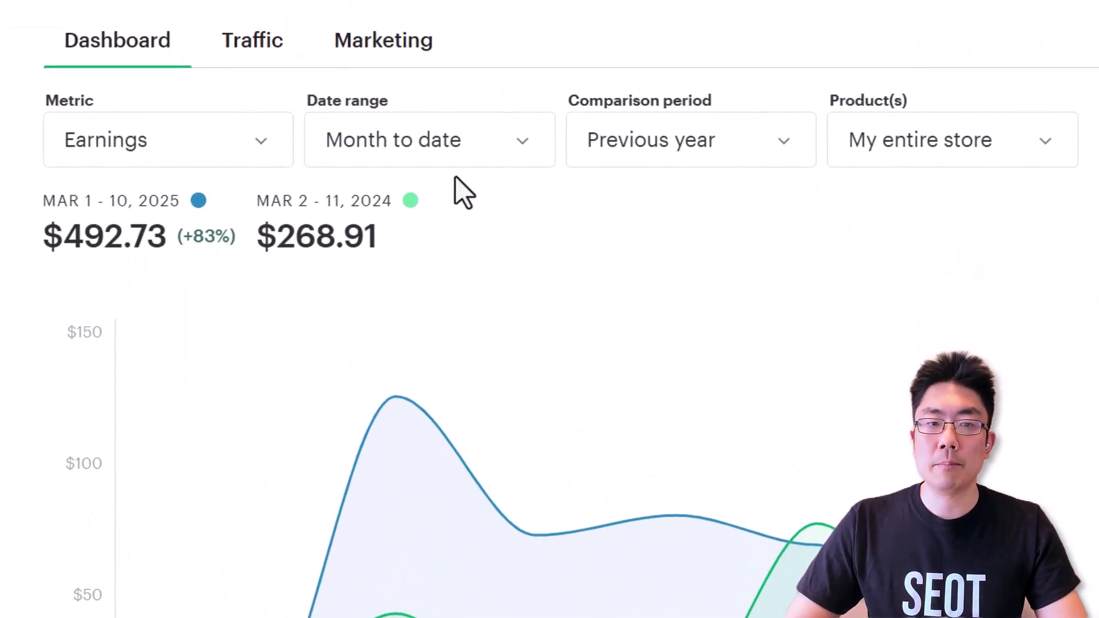
# Step: Examine the month-to-date earnings and their percentage change against the previous year
pyautogui.click(456, 177)
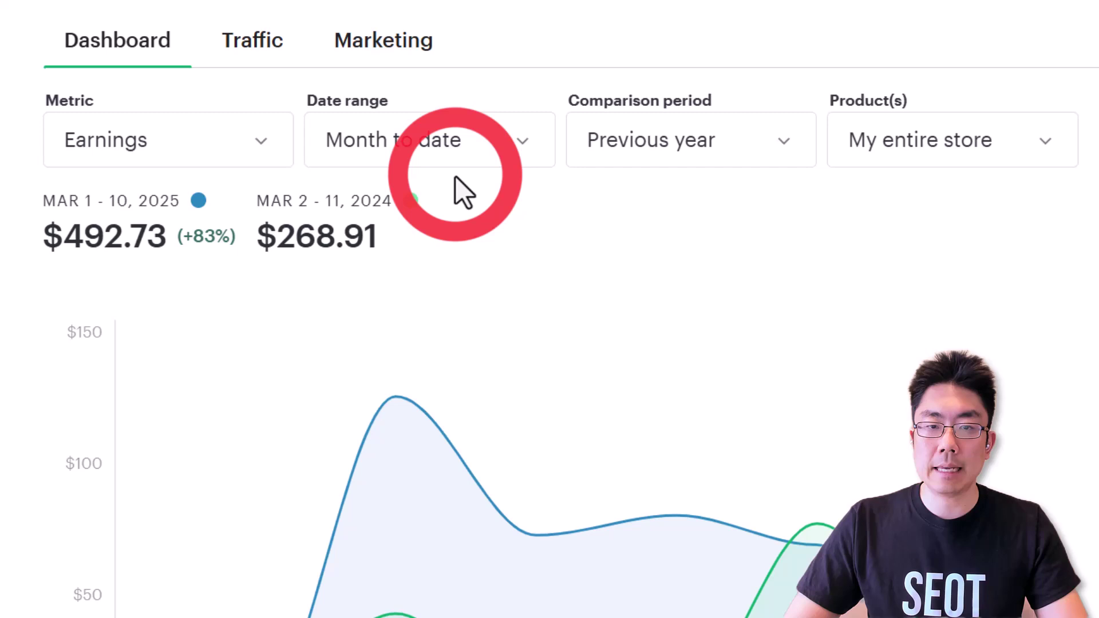
pyautogui.click(734, 180)
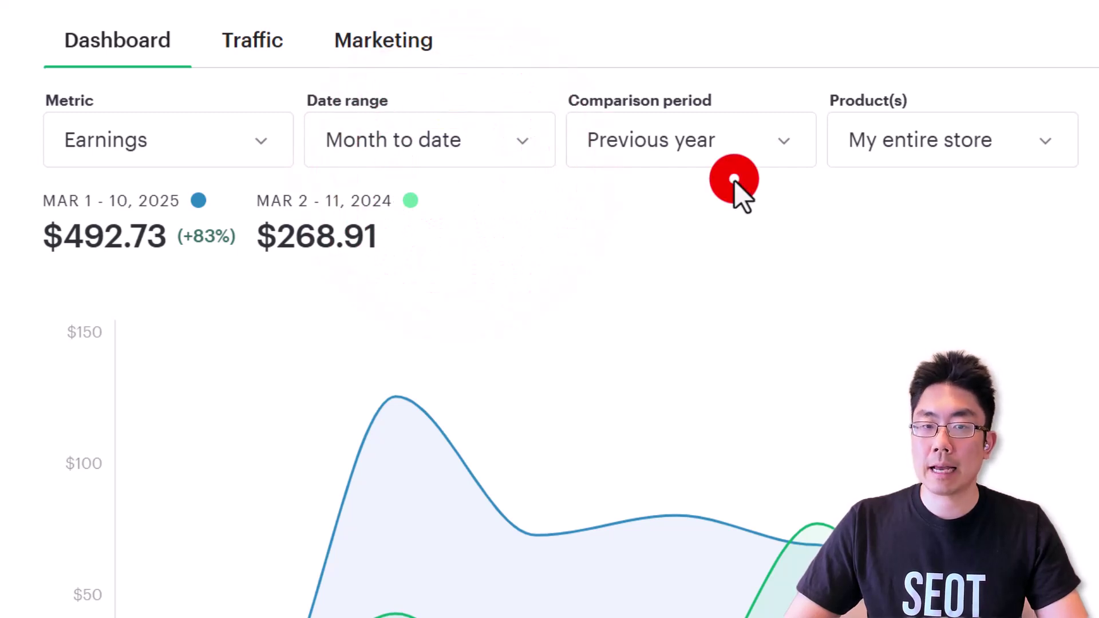
pyautogui.click(208, 259)
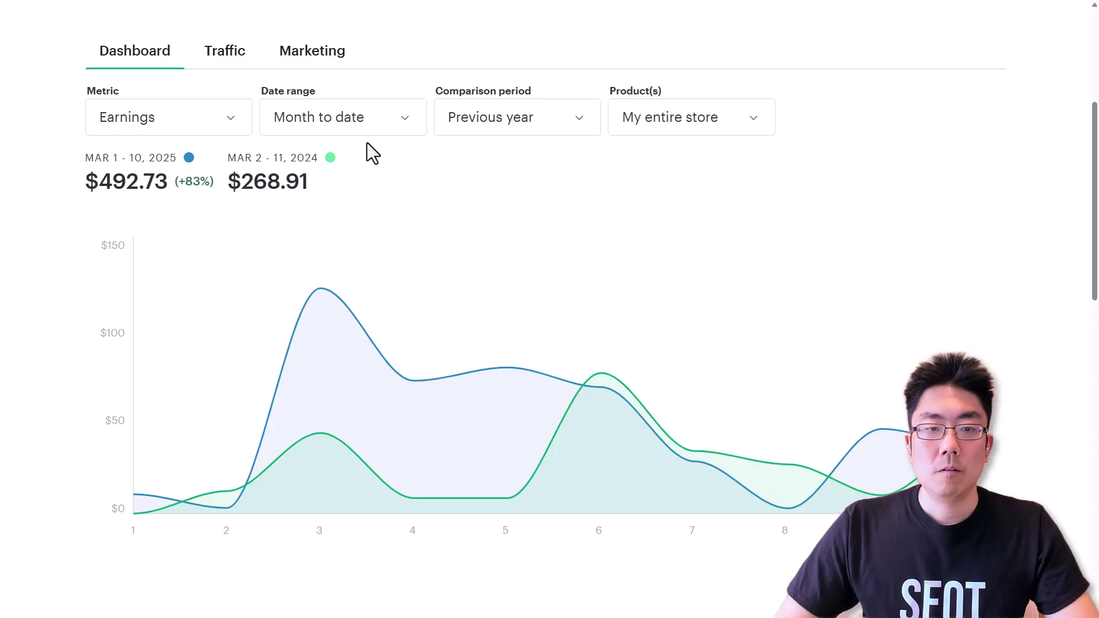
pyautogui.click(366, 140)
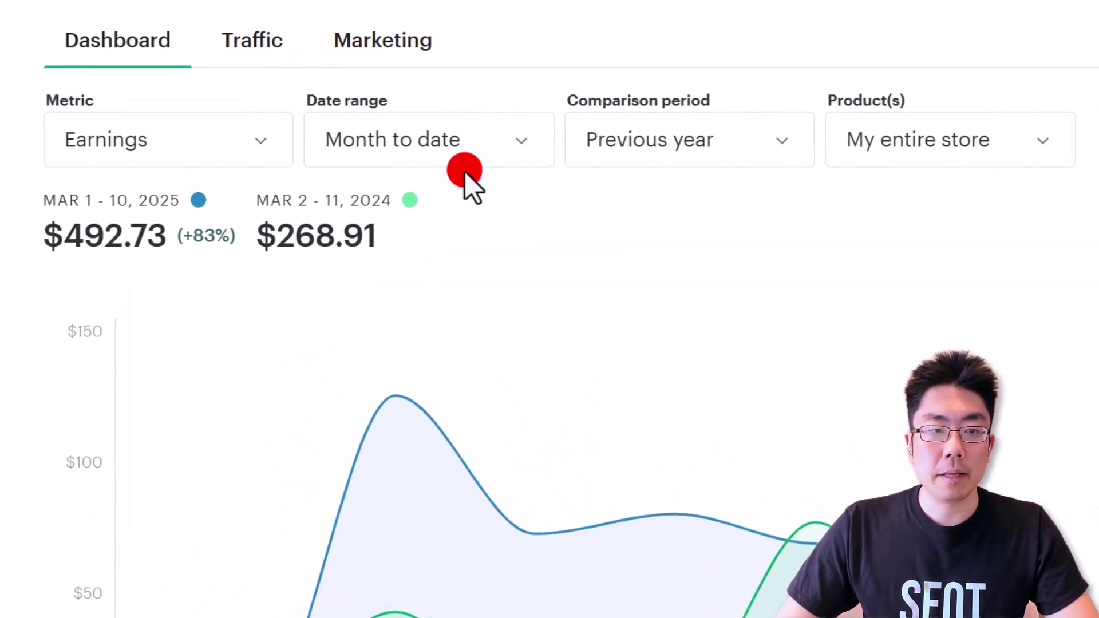
pyautogui.click(741, 183)
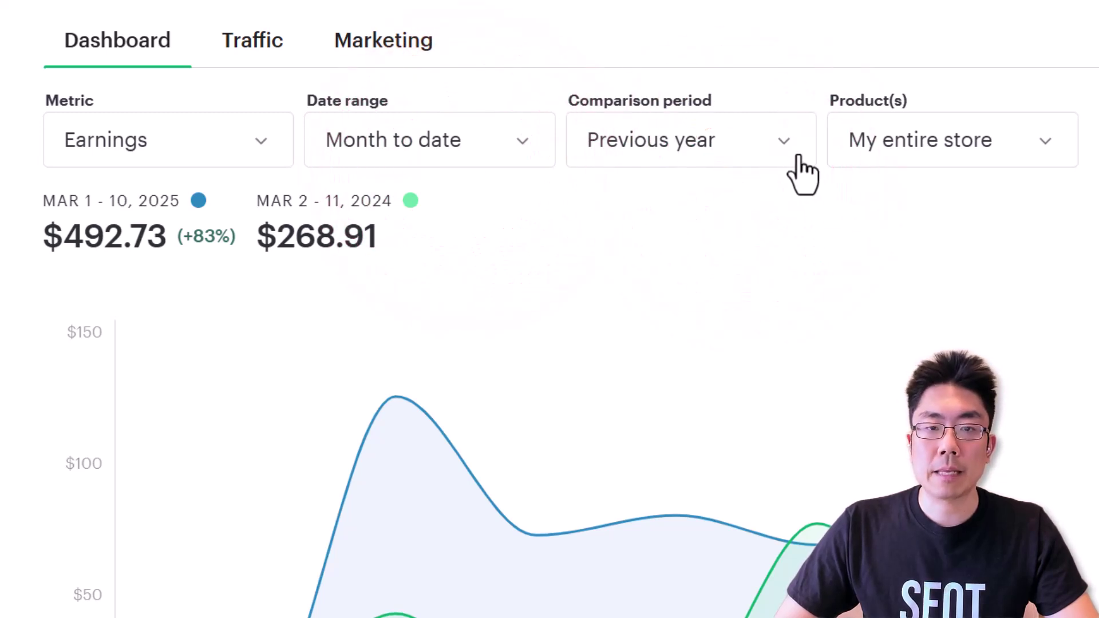
# Step: Set the comparison period to Previous period and compare the two earnings totals and their percentage change
pyautogui.click(783, 143)
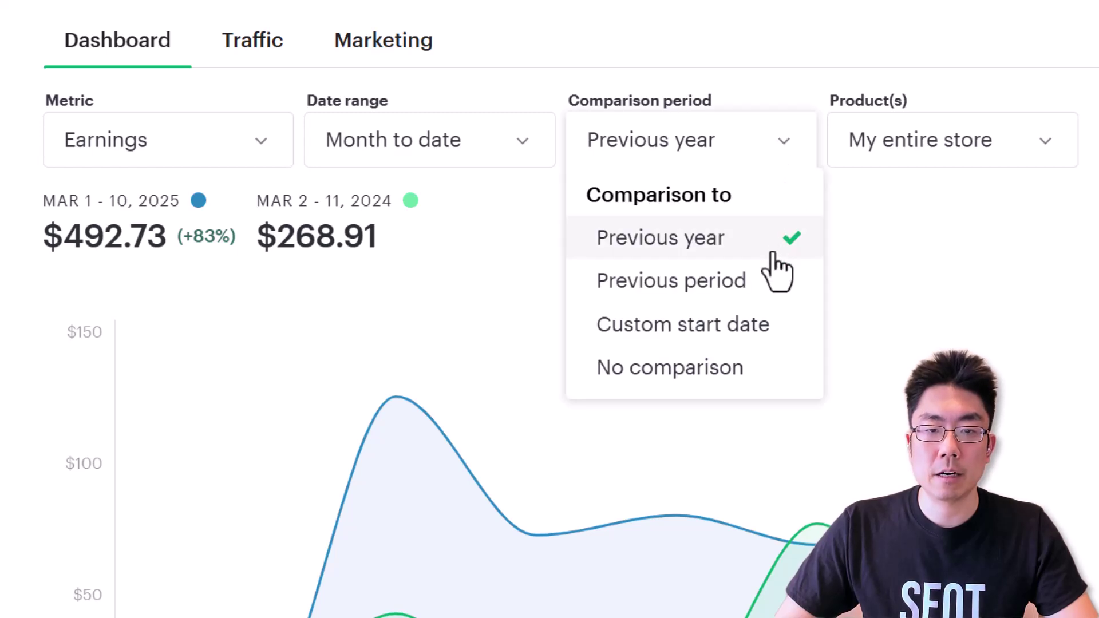
pyautogui.click(770, 286)
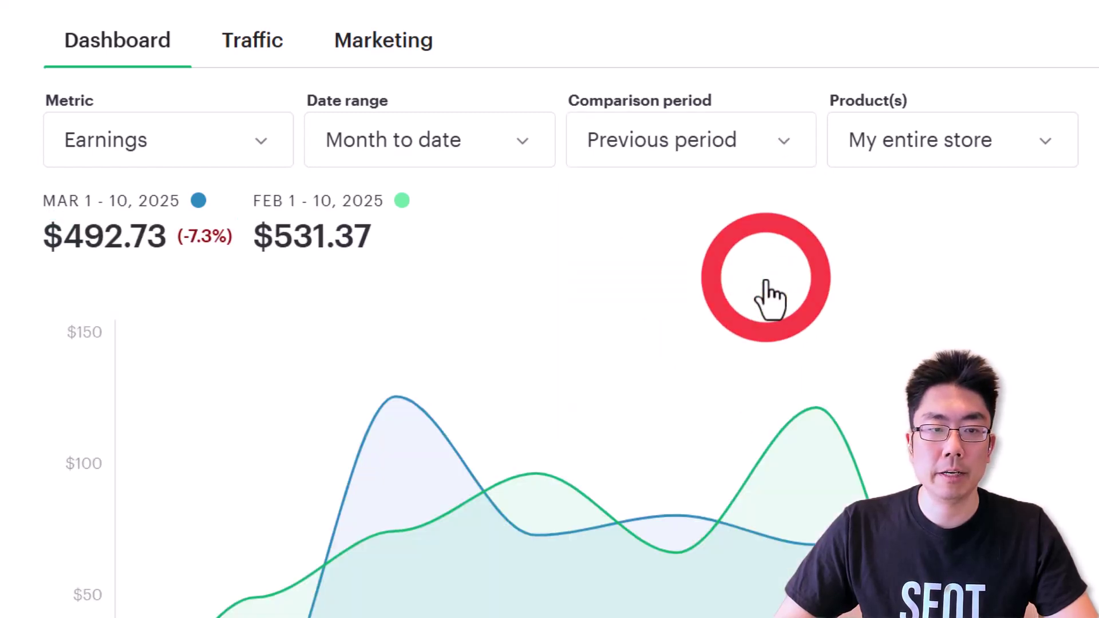
pyautogui.click(51, 263)
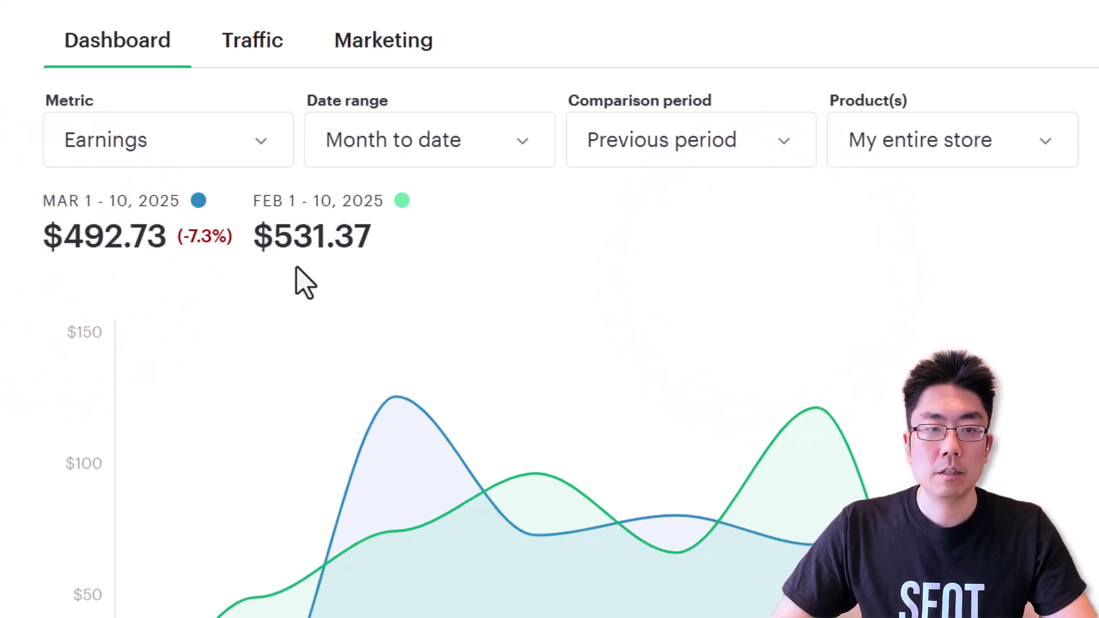
pyautogui.click(312, 265)
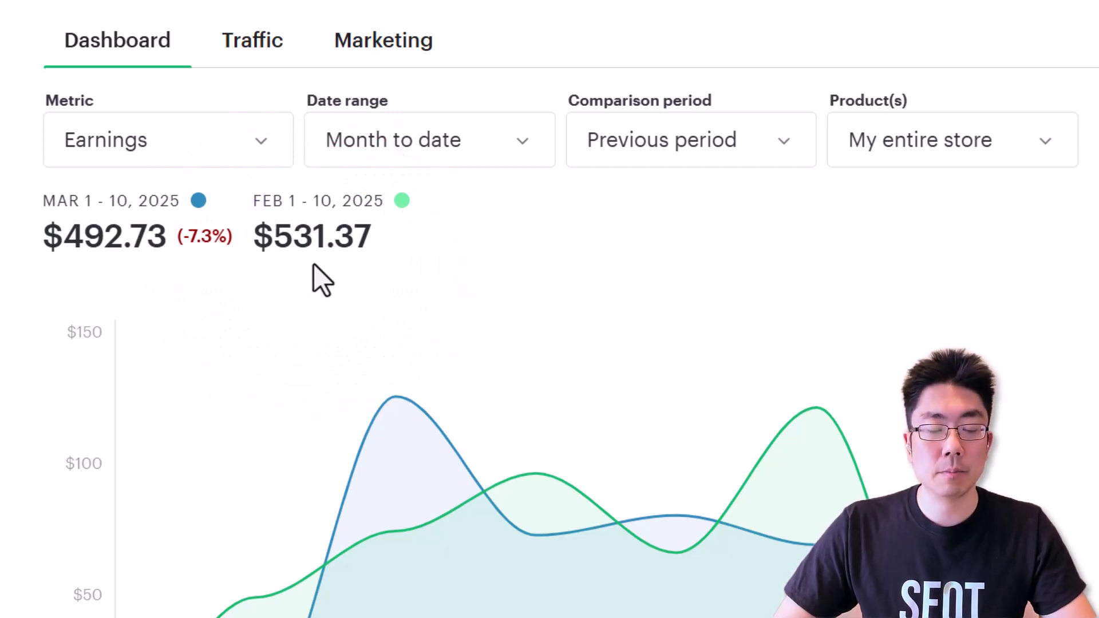
pyautogui.click(198, 252)
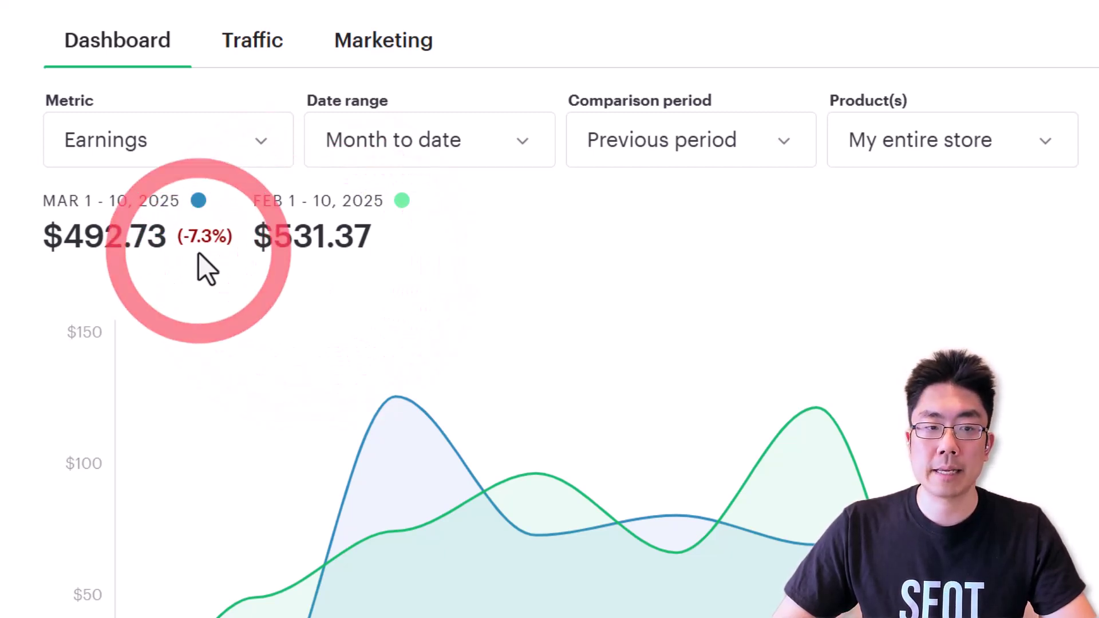
# Step: Switch the earnings comparison back to Previous year
pyautogui.click(744, 140)
pyautogui.click(755, 240)
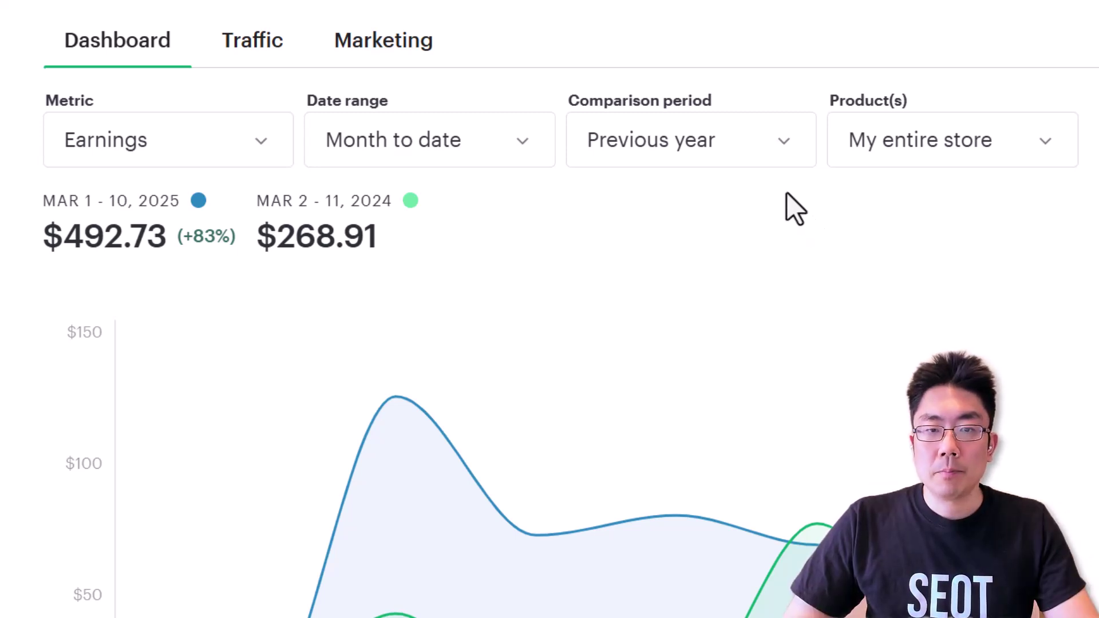
# Step: Set the earnings comparison to a custom start date in March 2023
pyautogui.click(778, 144)
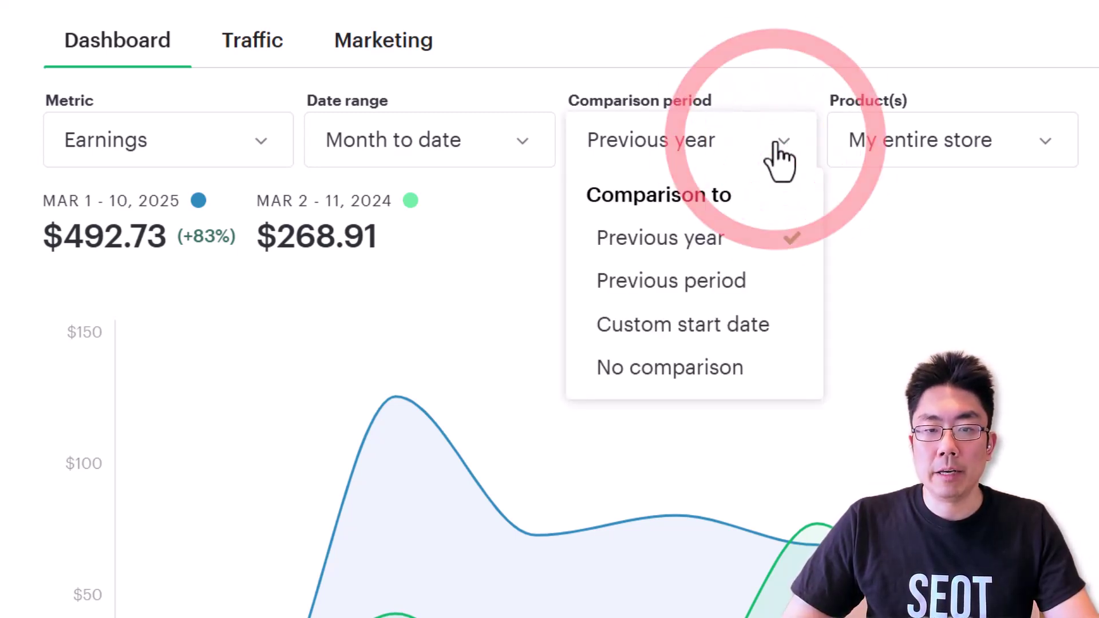
pyautogui.click(743, 327)
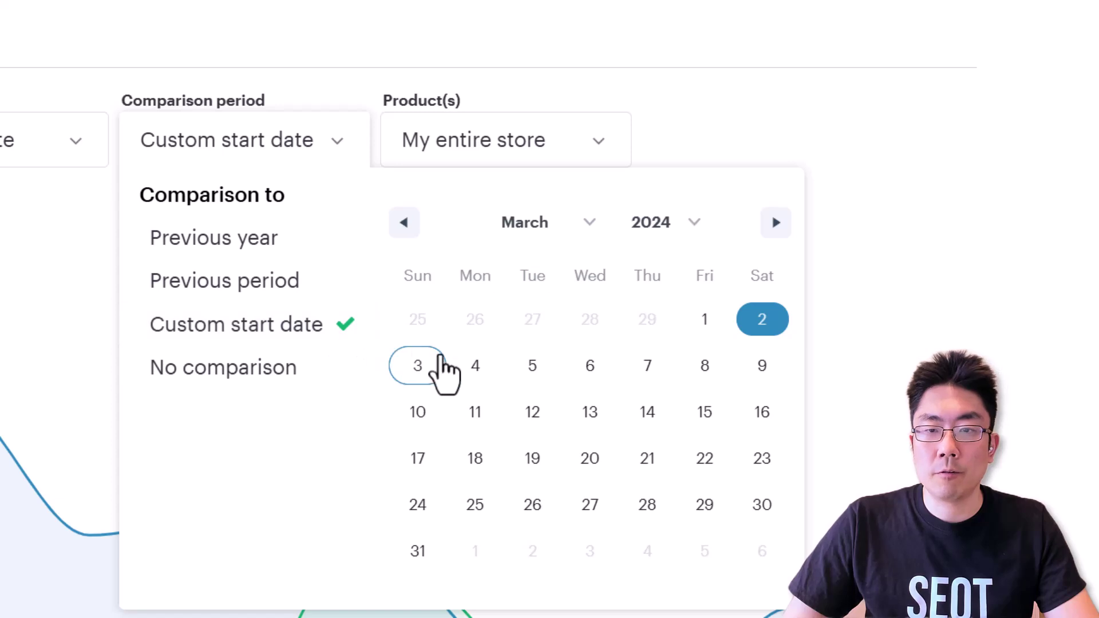
pyautogui.click(674, 231)
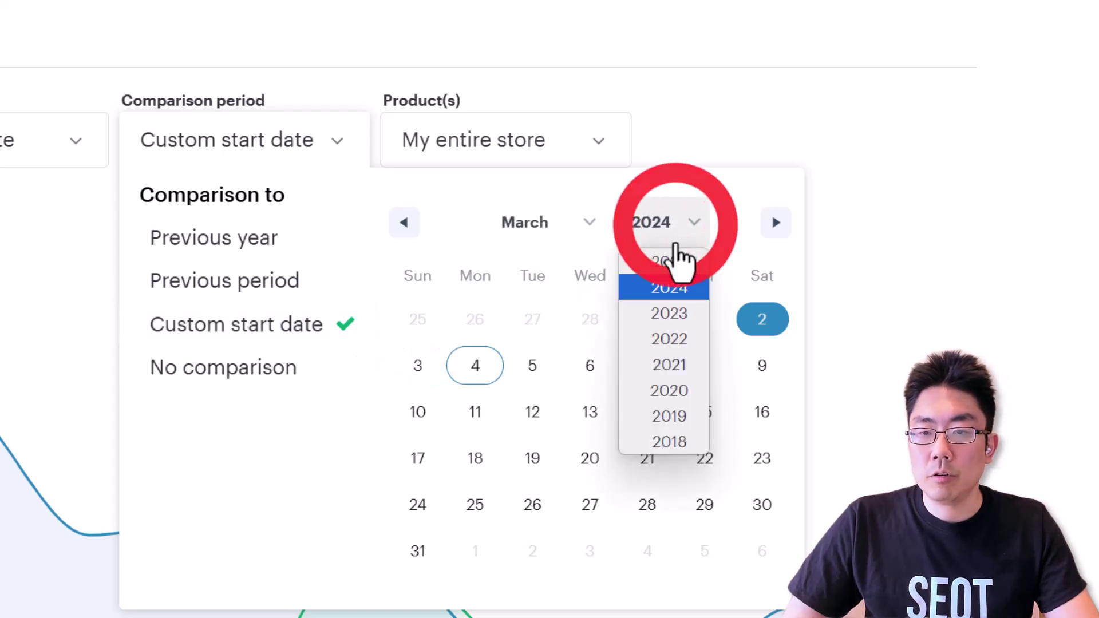
pyautogui.click(690, 315)
pyautogui.click(589, 319)
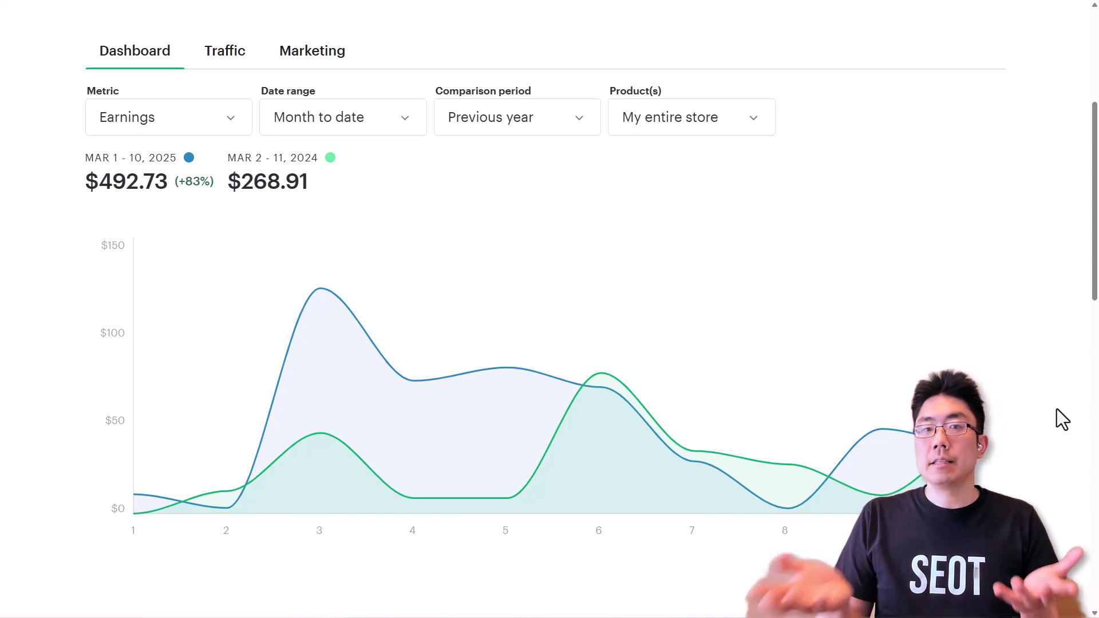
# Step: Set the comparison to No comparison and limit the chart to "5 Paragraph Essay Graphic Organizer and Rubric - Print and Digital"
pyautogui.click(566, 119)
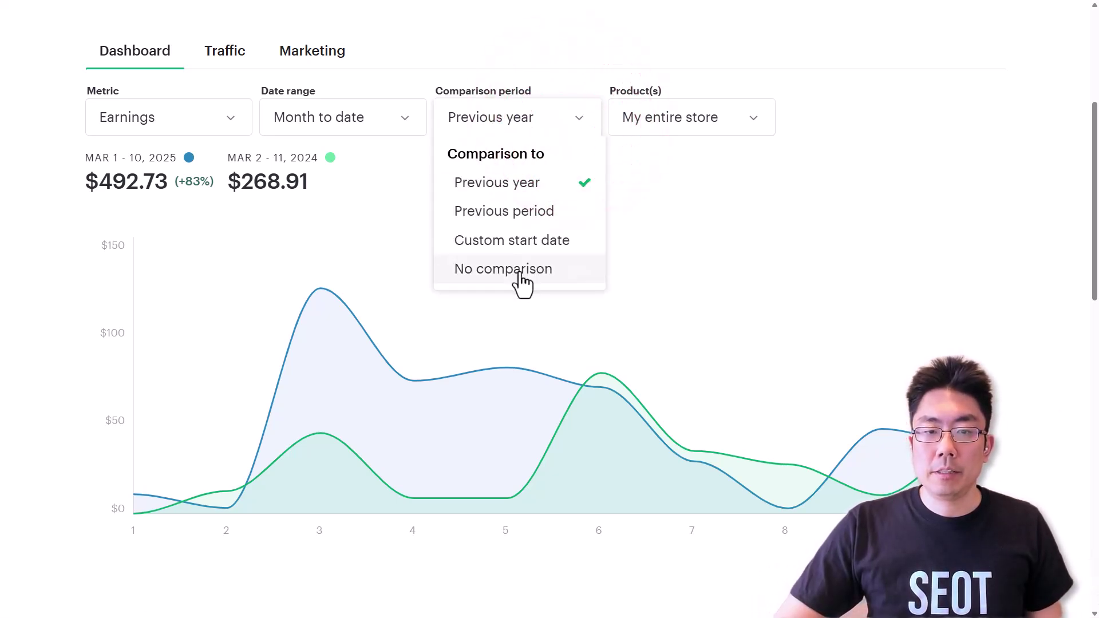
pyautogui.click(519, 269)
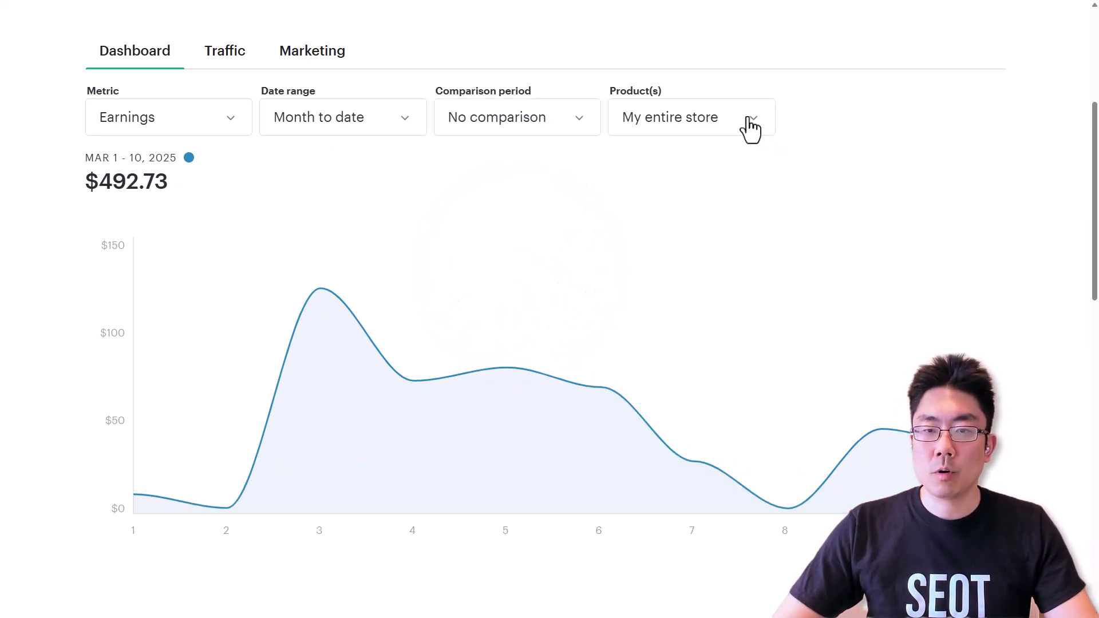
pyautogui.click(750, 125)
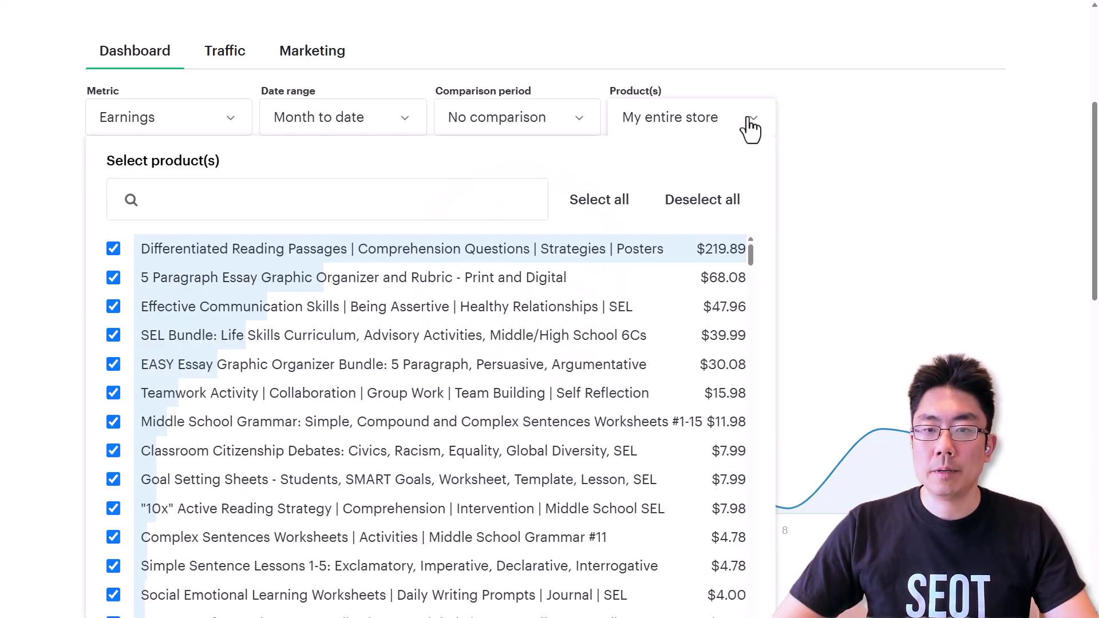
pyautogui.click(719, 199)
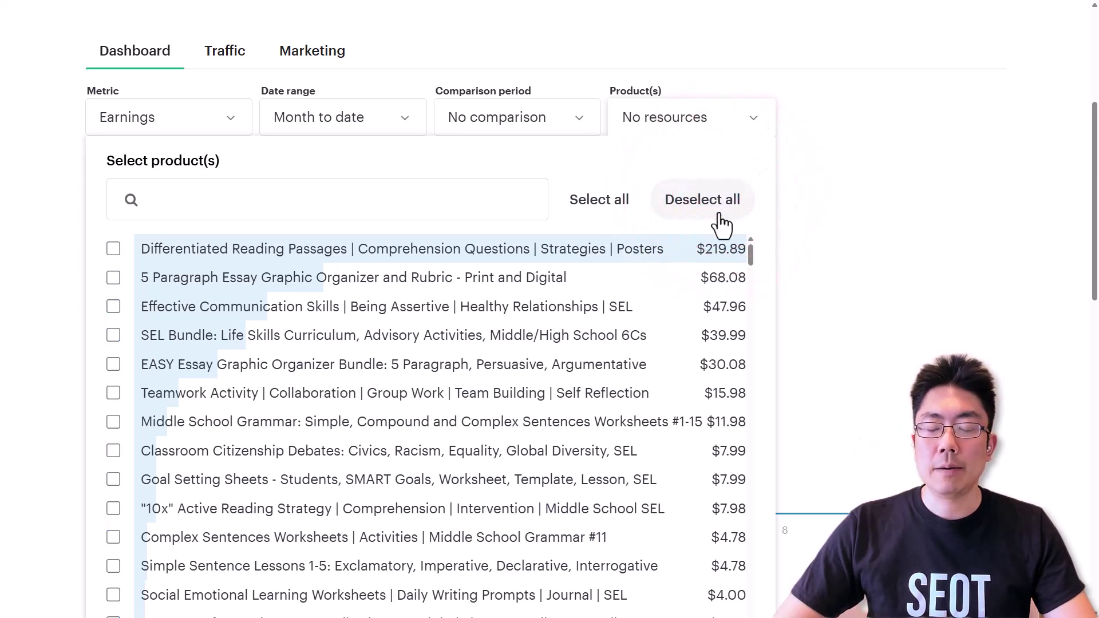
pyautogui.click(114, 278)
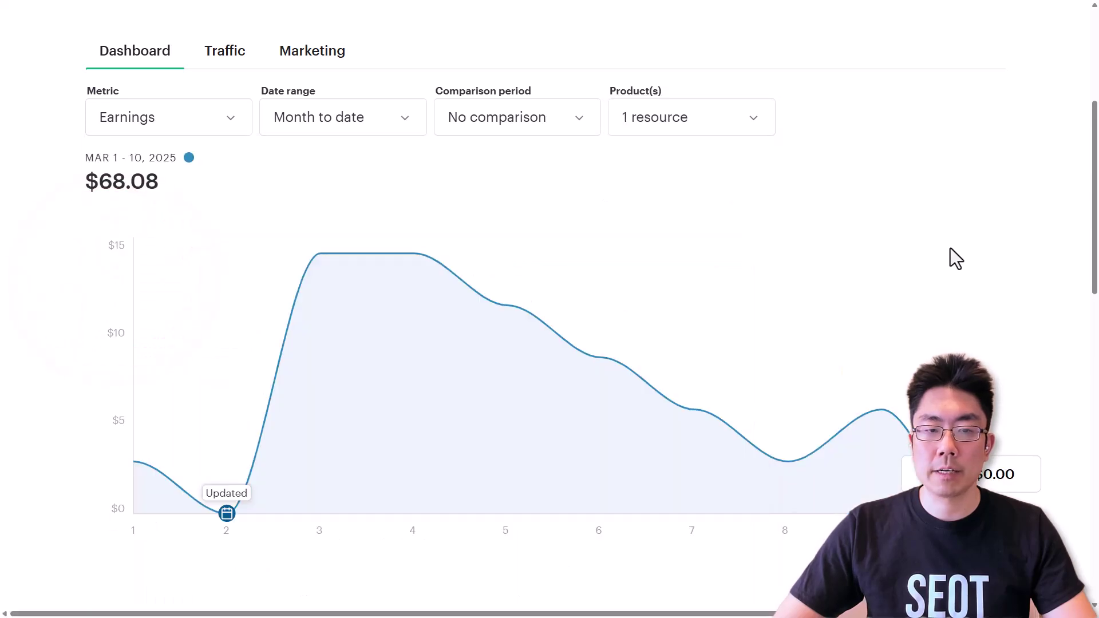
# Step: Examine the product's earnings since the update marked on the chart at March 2
pyautogui.moveTo(229, 524)
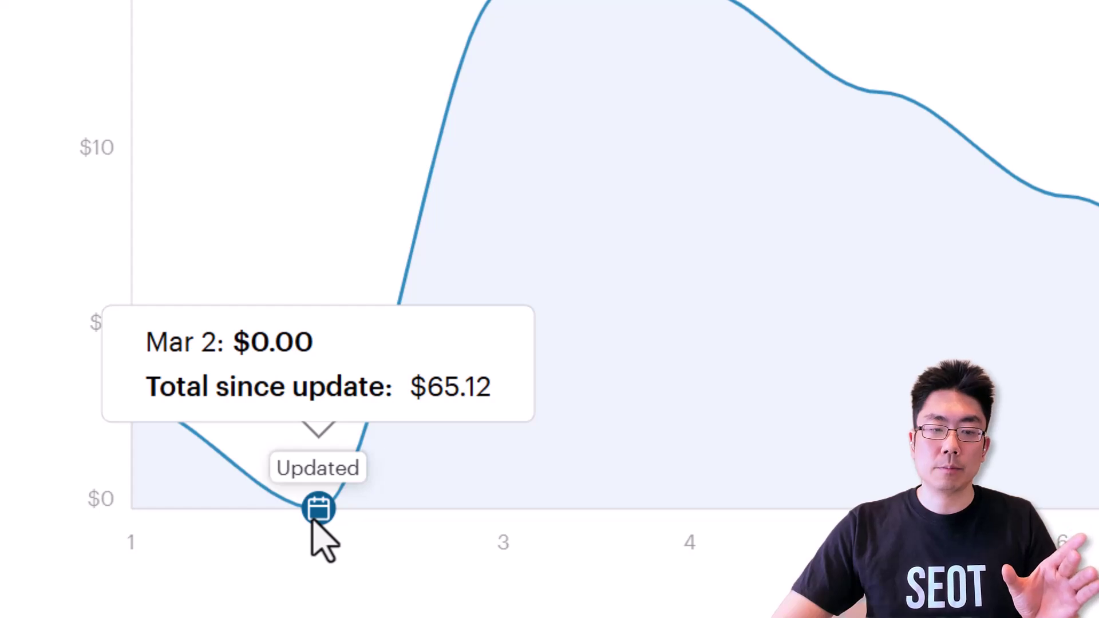
pyautogui.click(319, 511)
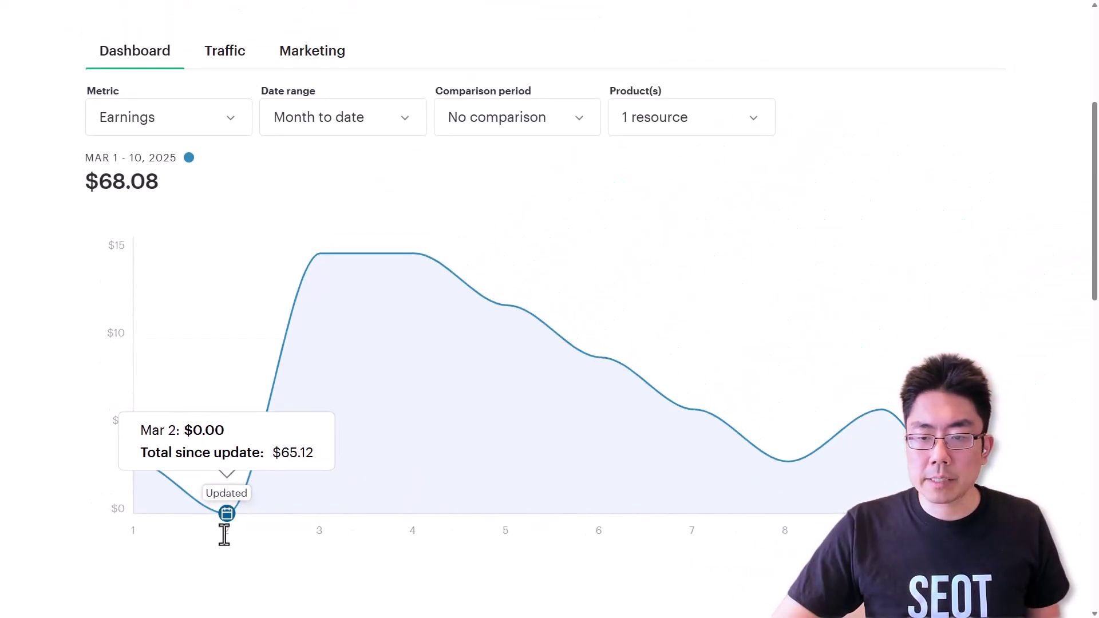
# Step: Set the earnings chart's date range to March 2 through March 10, 2025
pyautogui.click(352, 118)
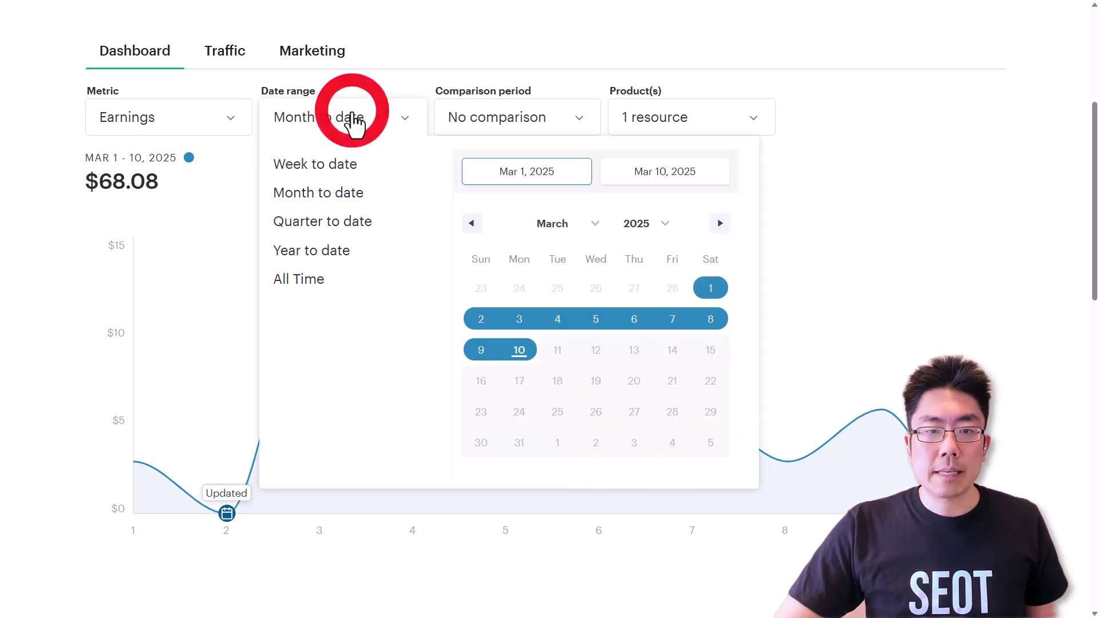
pyautogui.click(481, 319)
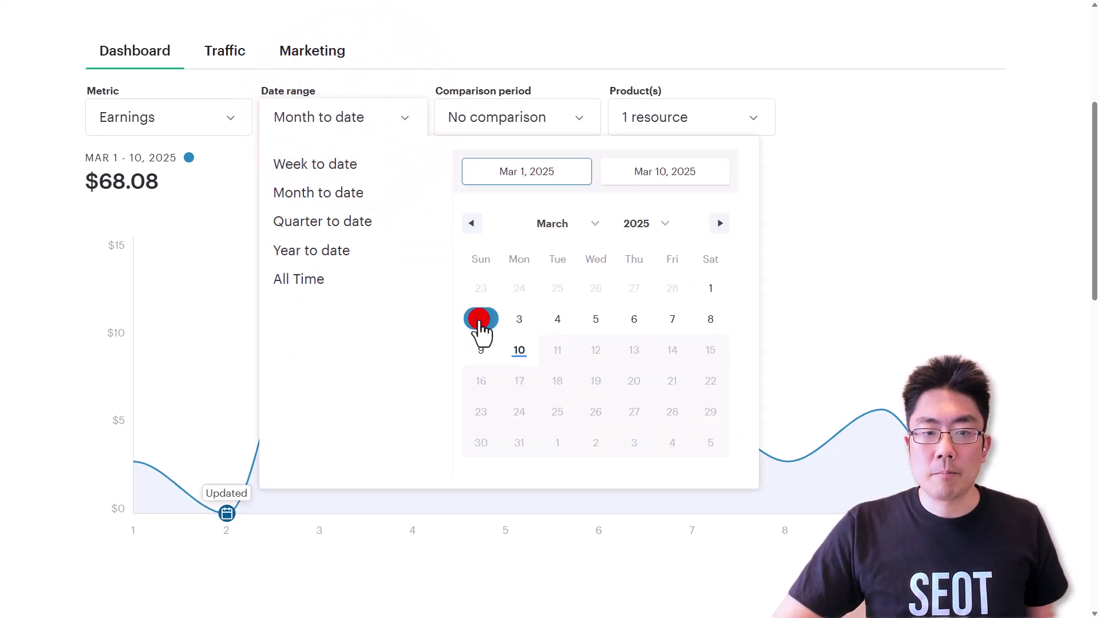
pyautogui.click(519, 350)
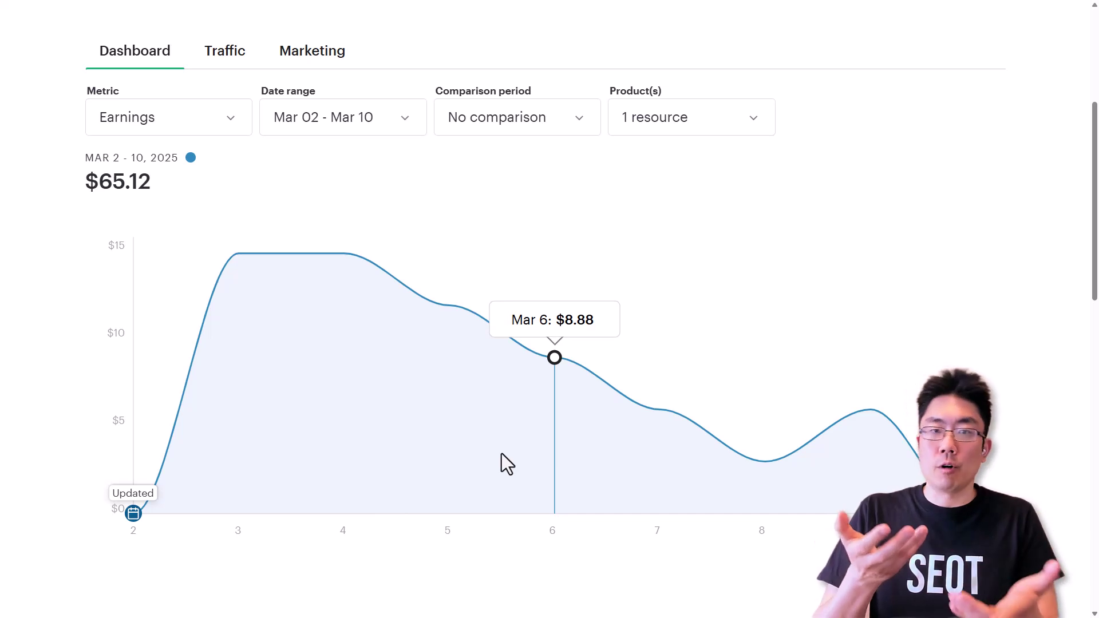
# Step: Set the comparison to Previous period and examine the product's earnings totals for both periods
pyautogui.click(554, 120)
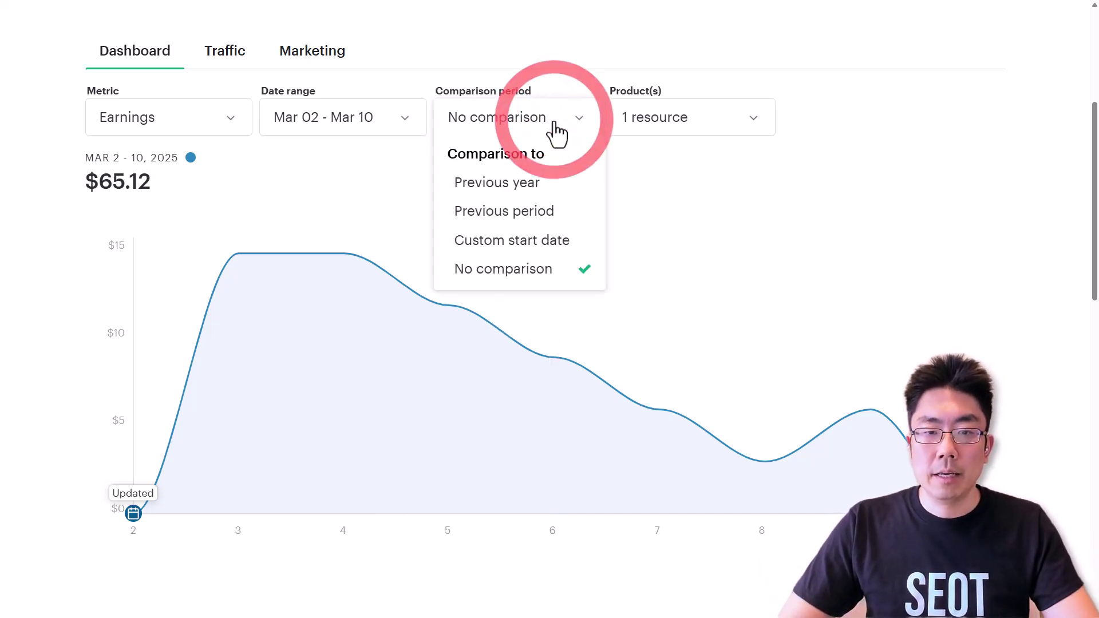
pyautogui.click(550, 216)
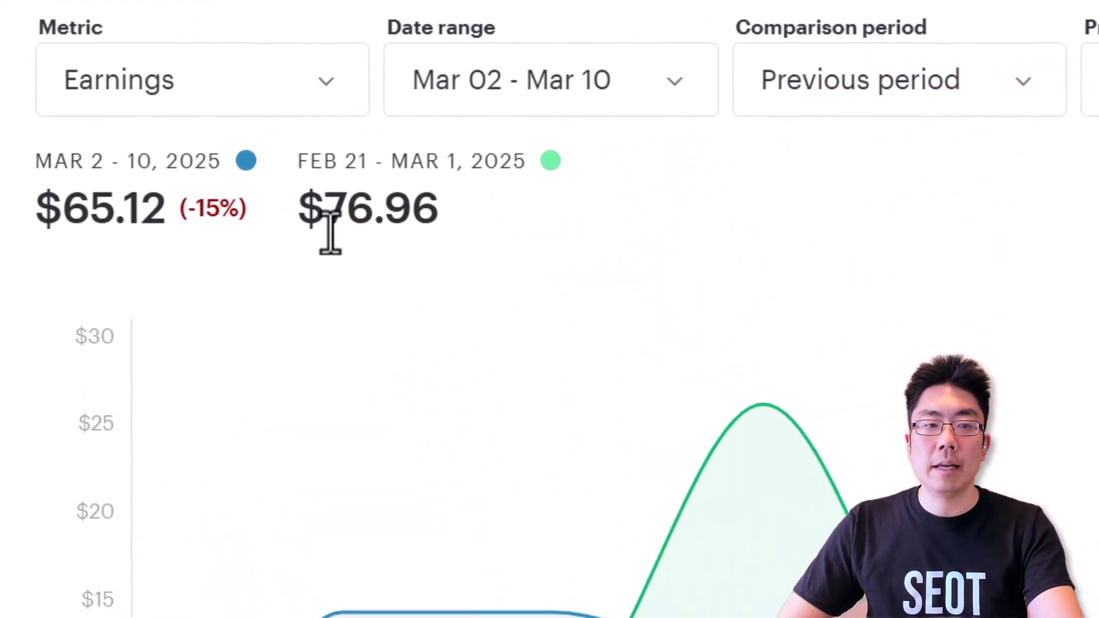
pyautogui.click(48, 211)
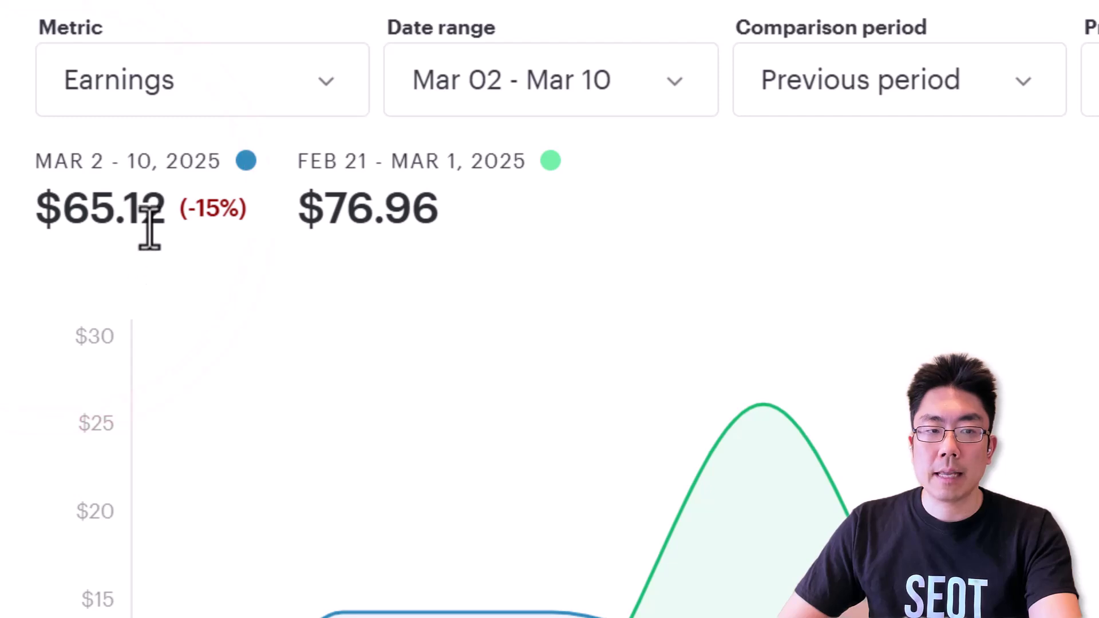
pyautogui.click(459, 181)
pyautogui.click(344, 177)
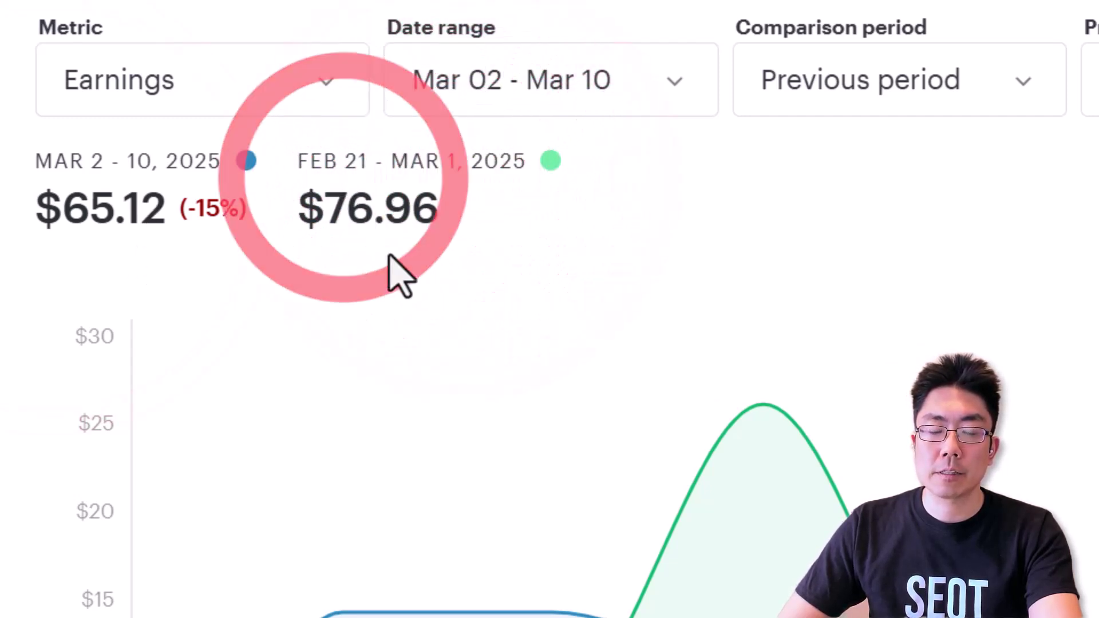
pyautogui.click(117, 241)
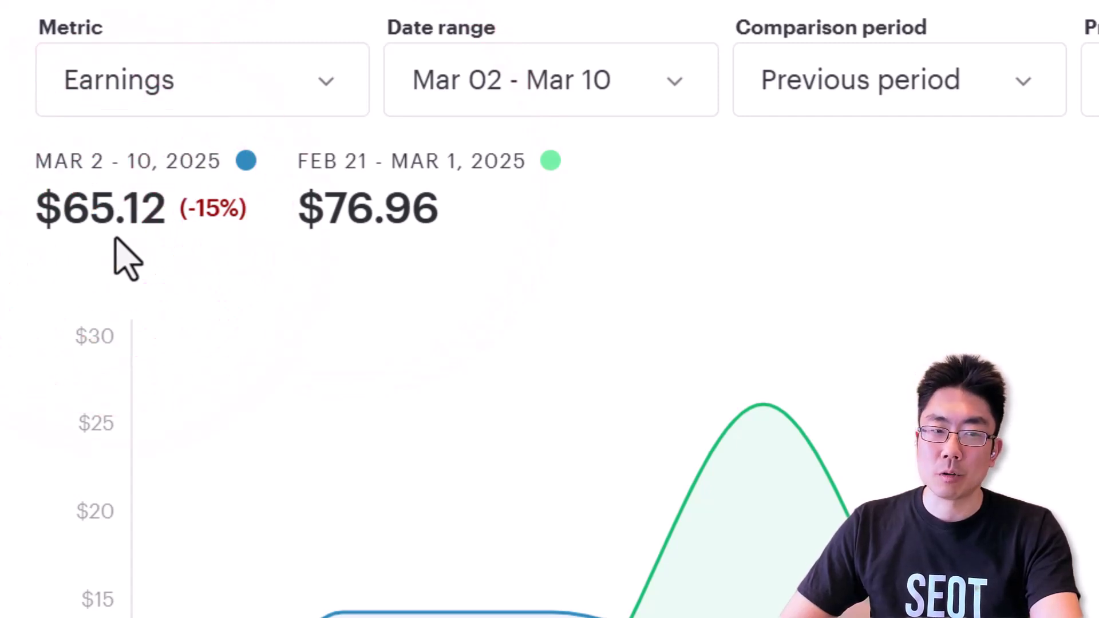
pyautogui.click(231, 254)
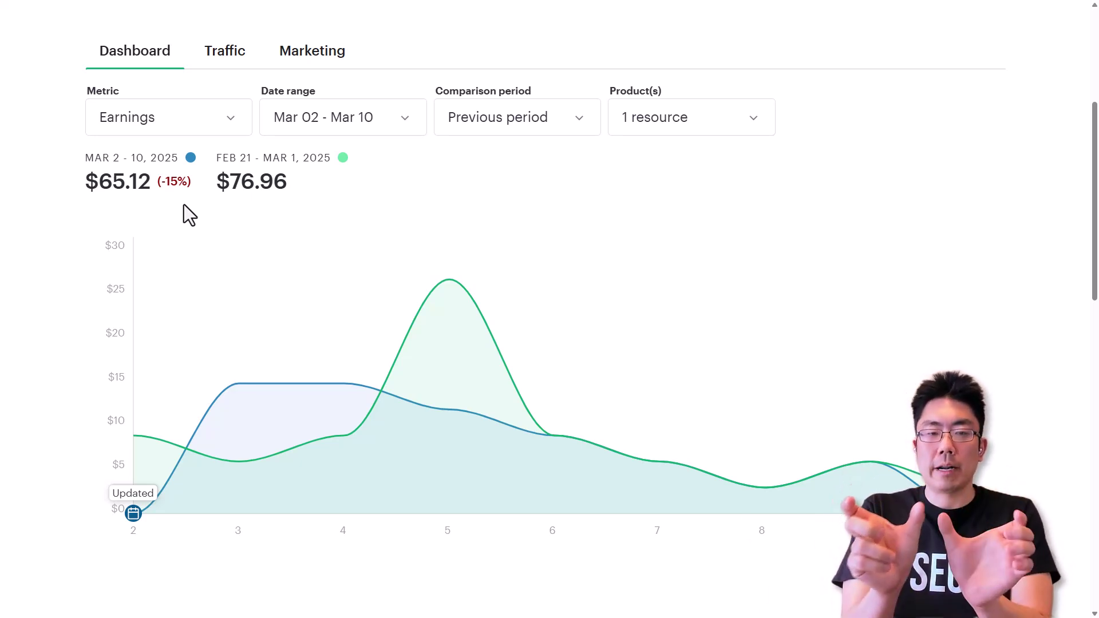
# Step: Check the product's Conversions metric against the previous period, and switch the chart metric to Views
pyautogui.click(171, 118)
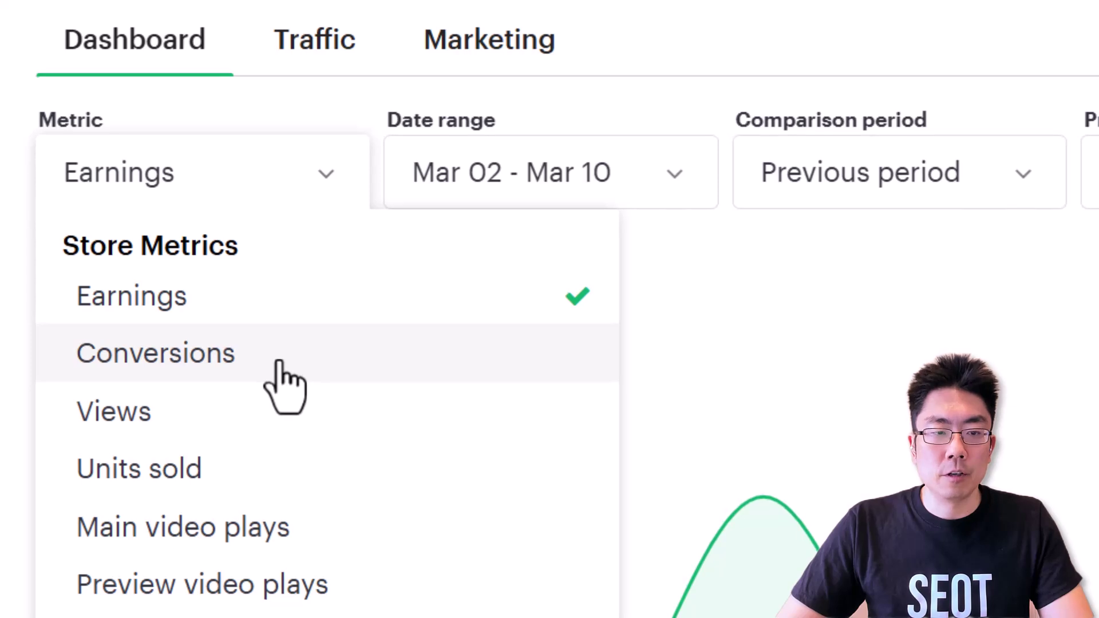
pyautogui.click(279, 362)
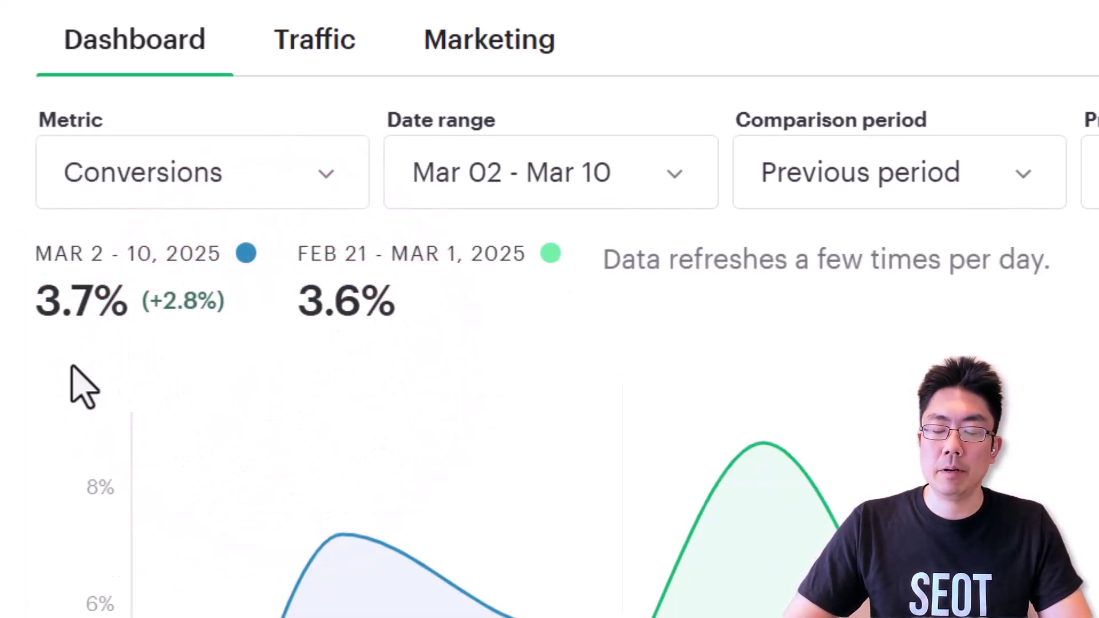
pyautogui.click(171, 172)
pyautogui.click(228, 416)
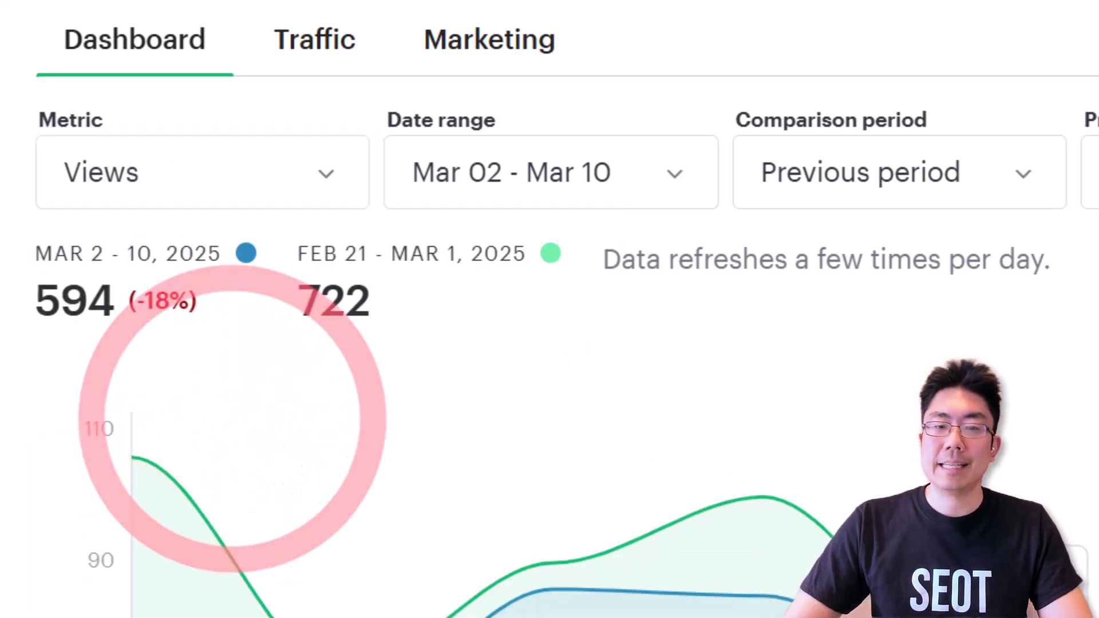
pyautogui.moveTo(762, 595)
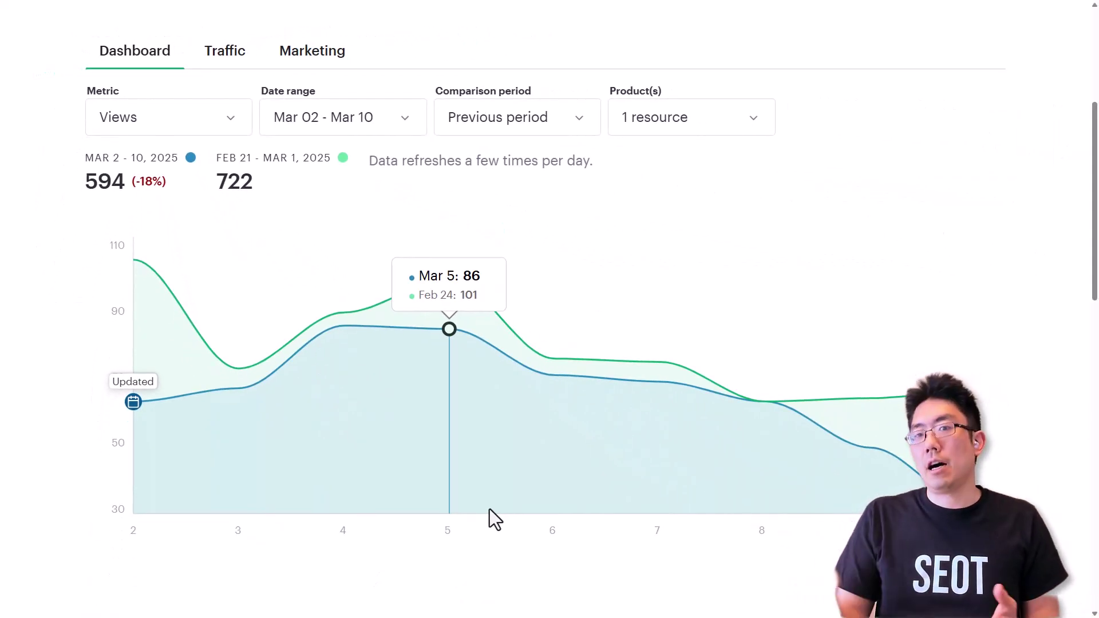
pyautogui.scroll(1, 489, 510)
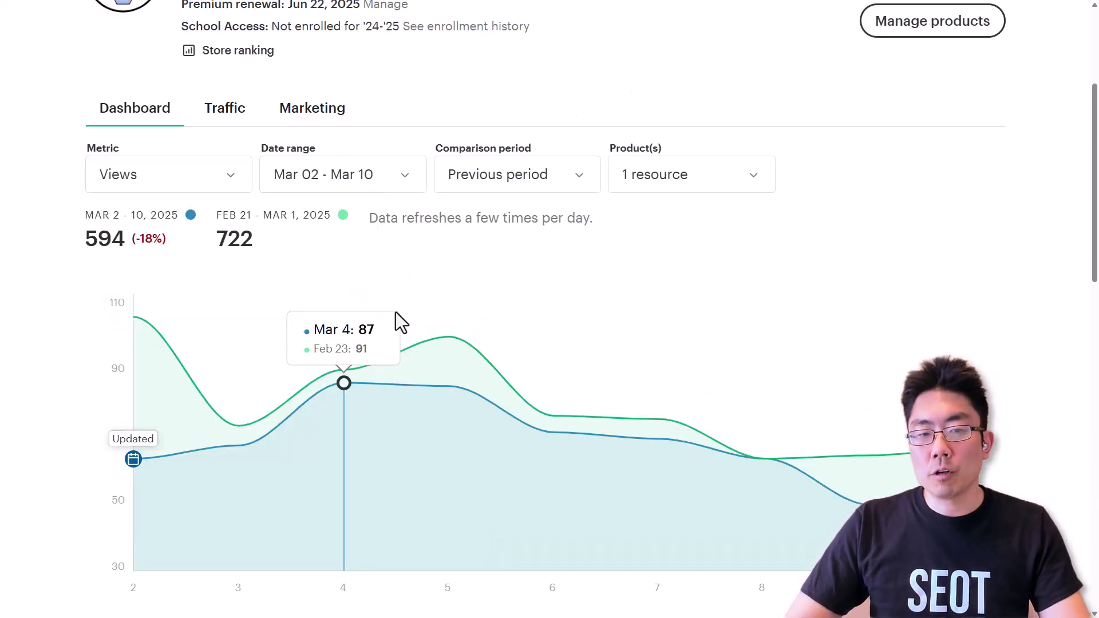
pyautogui.click(231, 189)
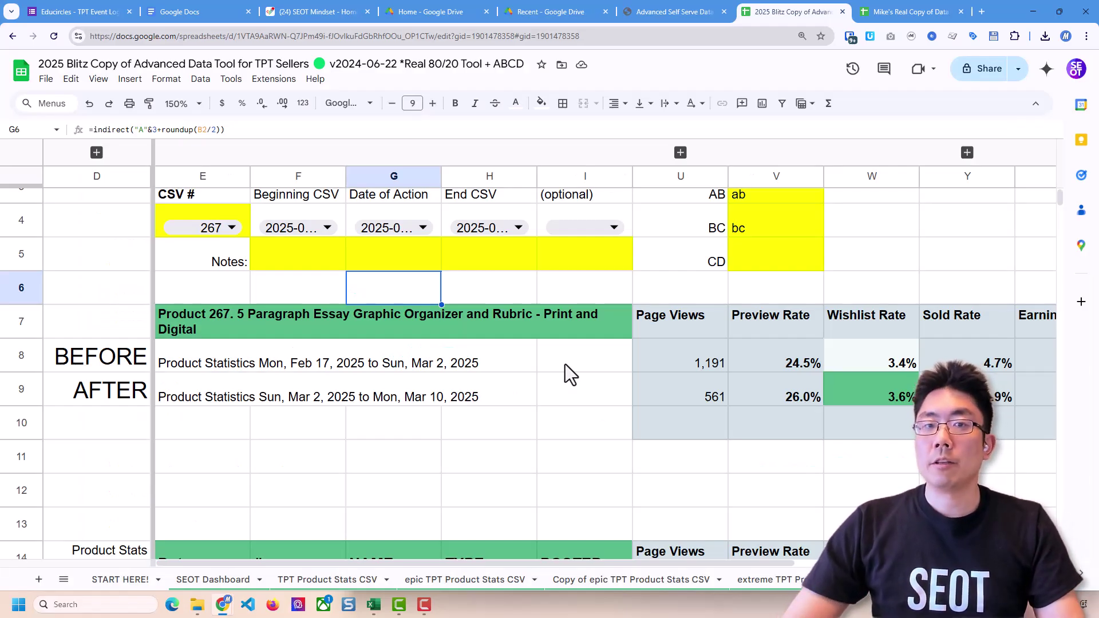
# Step: In the Google Sheets data tool, examine product 267's BEFORE and AFTER date ranges and preview rates
pyautogui.click(297, 394)
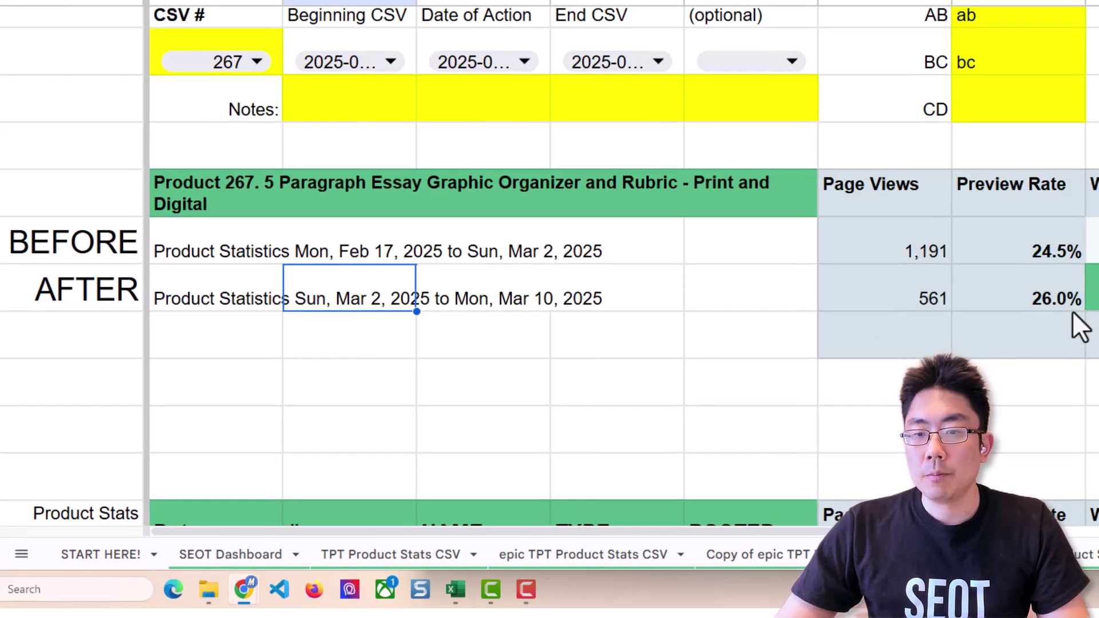
pyautogui.click(1070, 309)
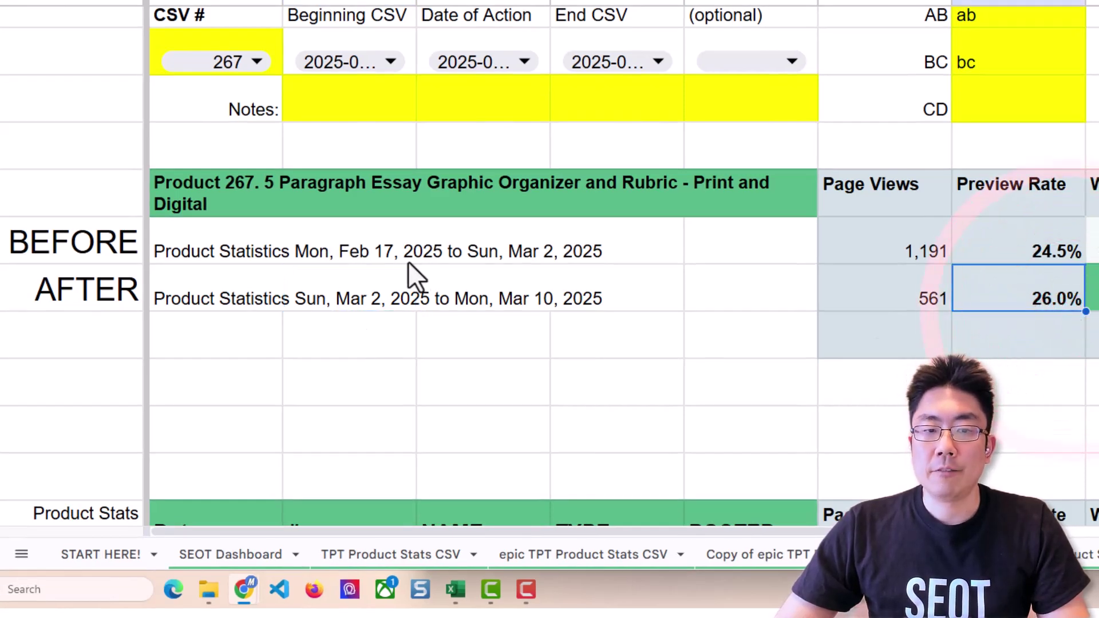
pyautogui.click(387, 259)
pyautogui.click(569, 261)
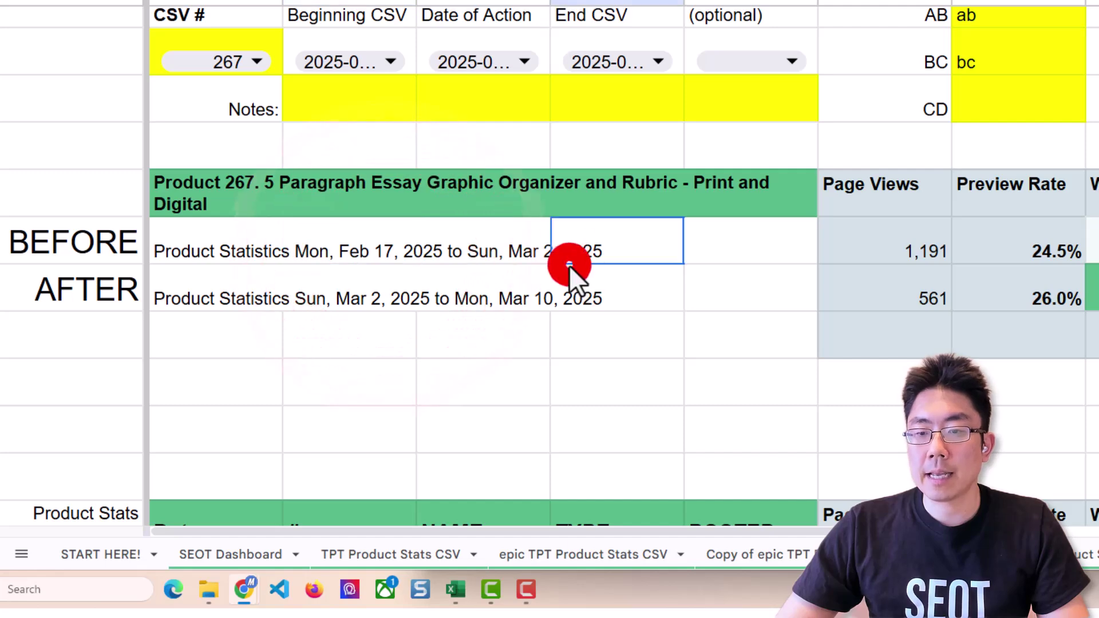
pyautogui.click(1079, 257)
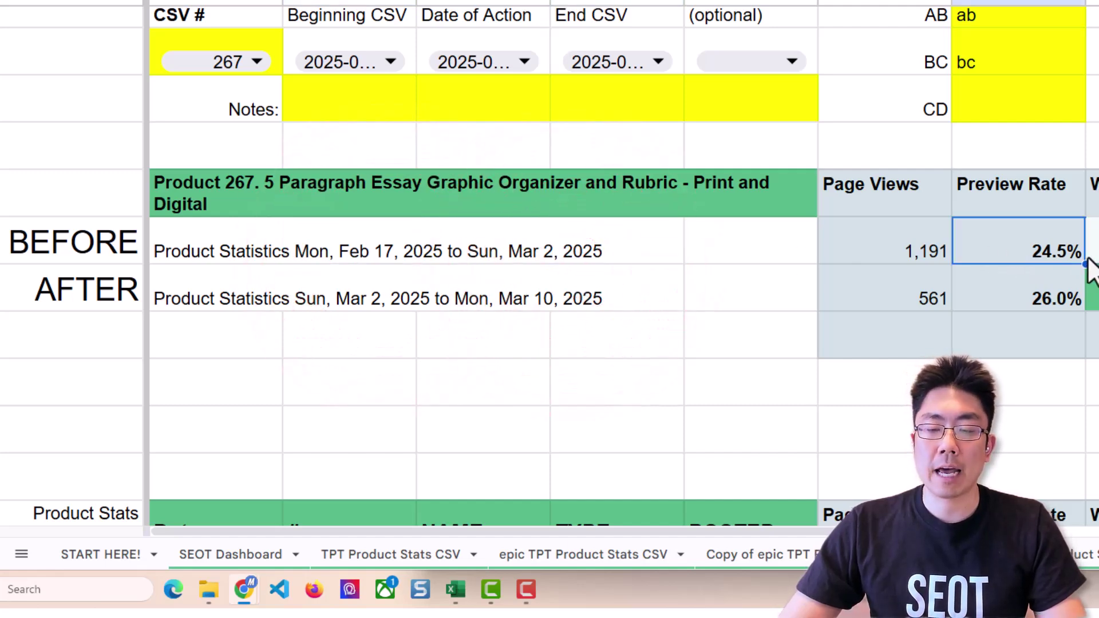